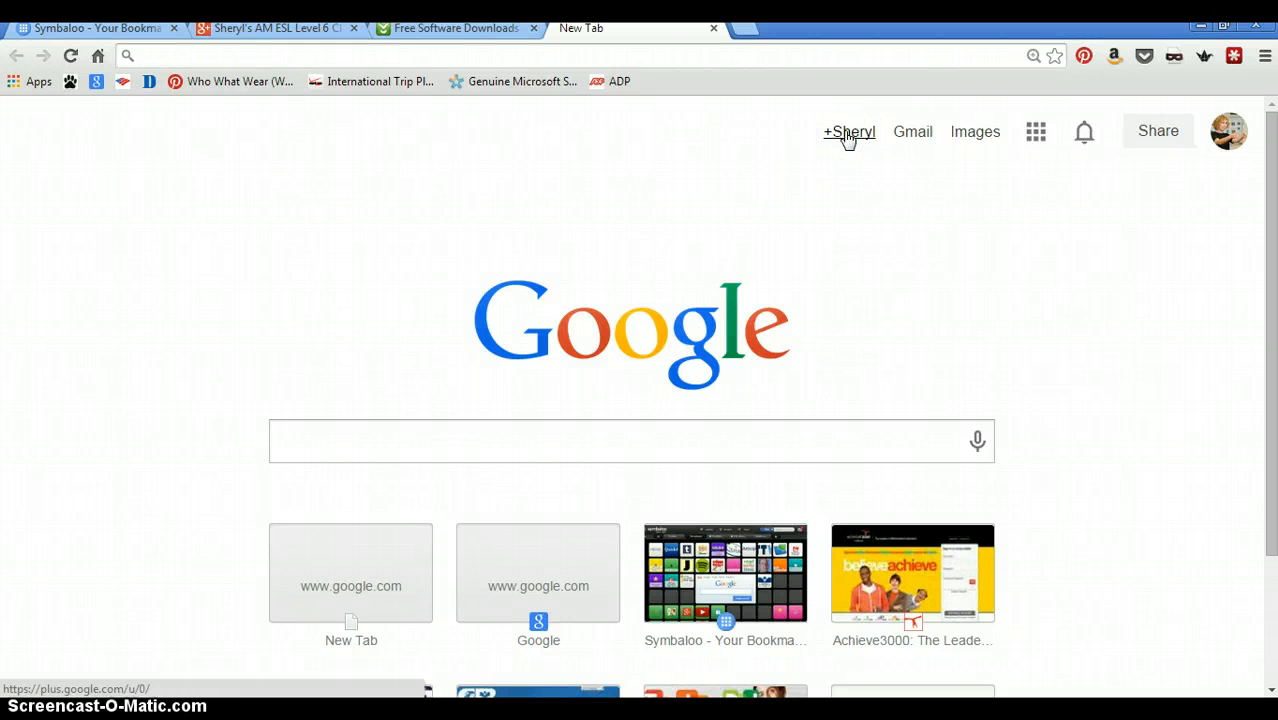
Go to Google+ and open the Communities page.
left_click(846, 133)
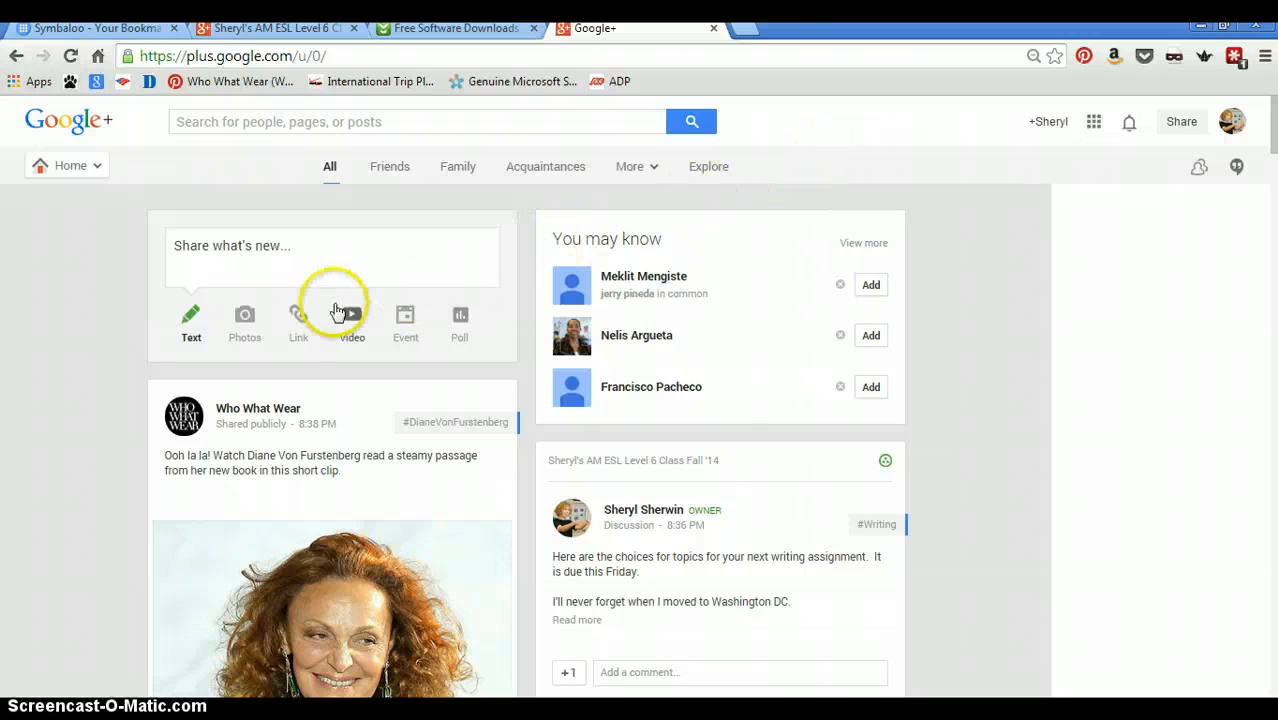
mouse_move(63, 170)
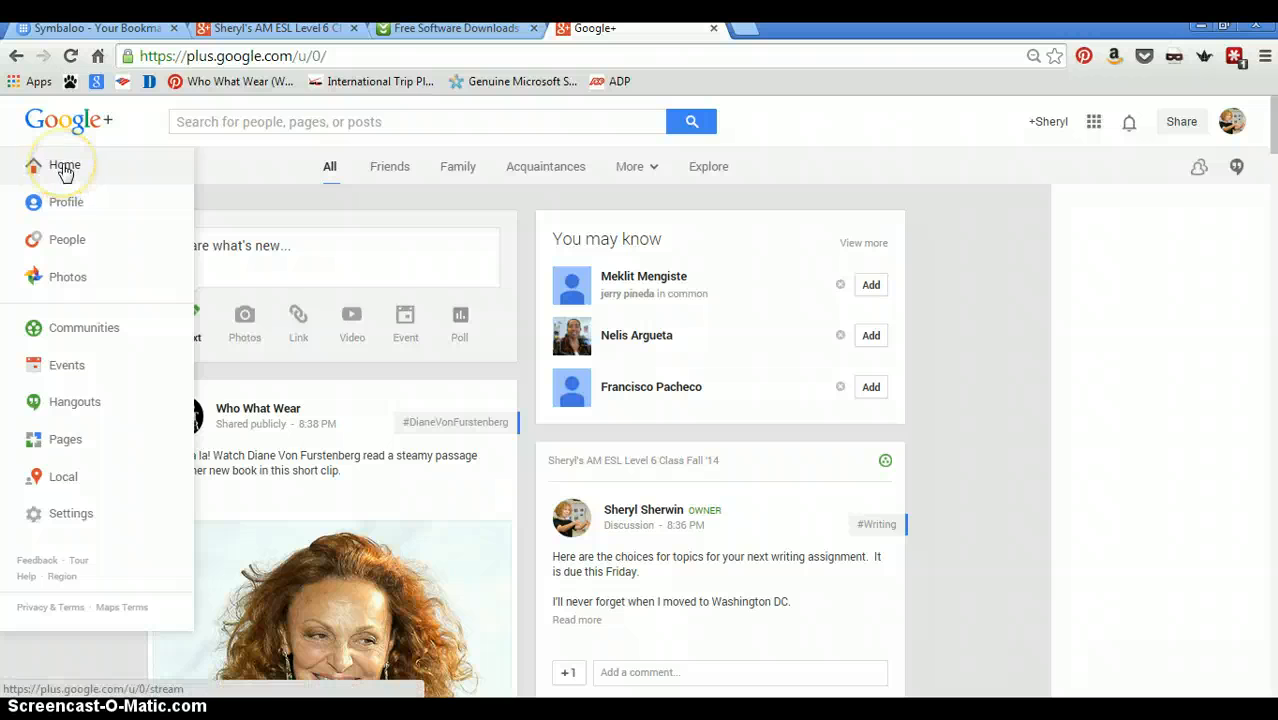
left_click(65, 330)
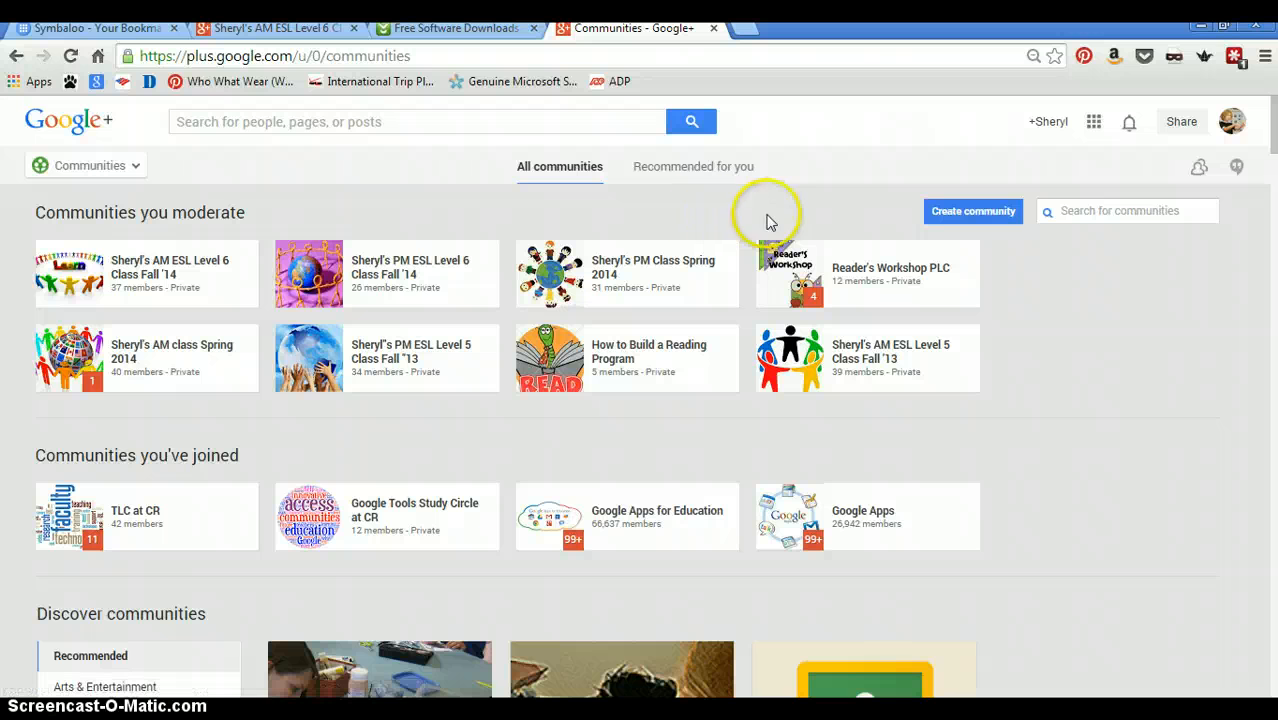
Create a private community named with the owner's first name in possessive form followed by "Demo Community".
left_click(968, 213)
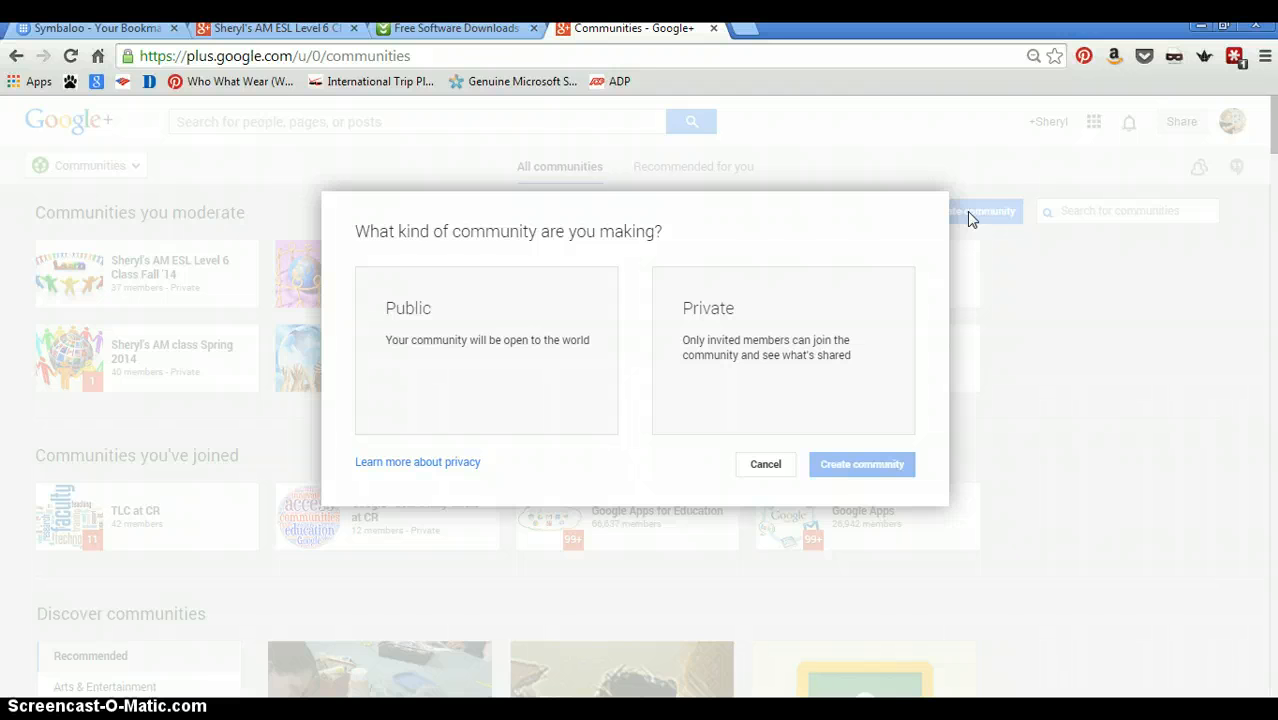
left_click(778, 331)
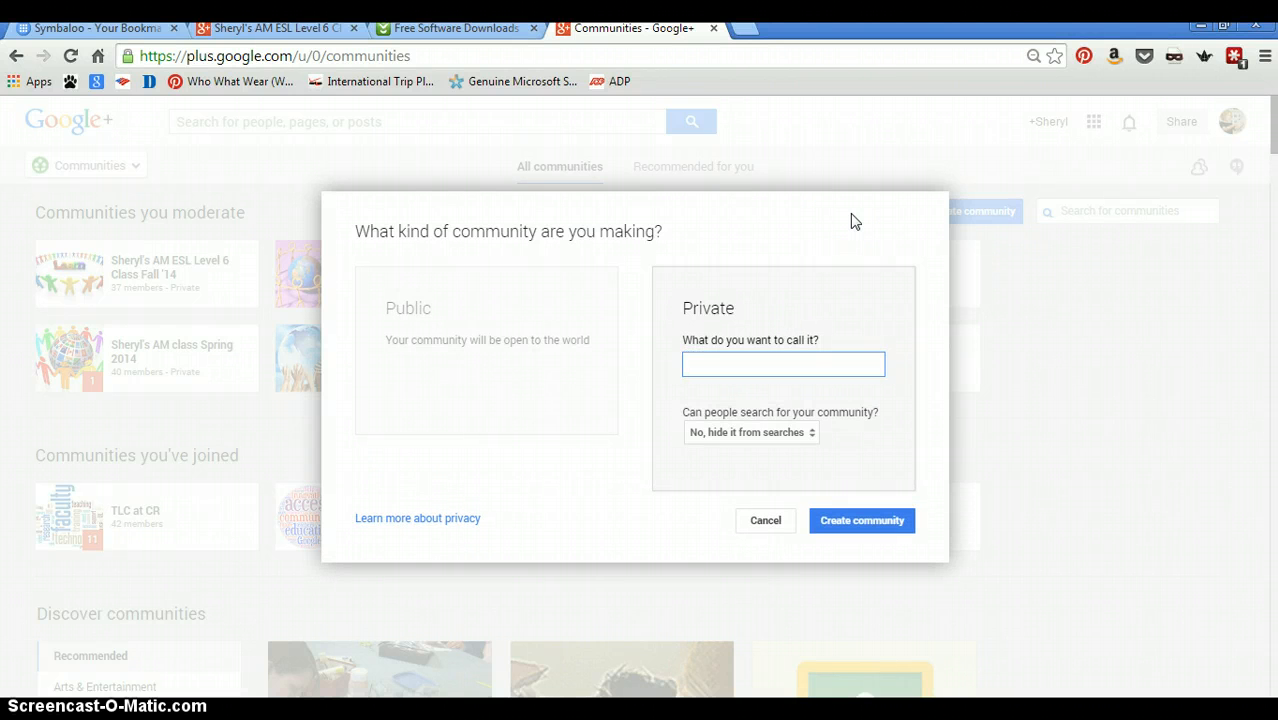
type("Sheryl's Demo Communi")
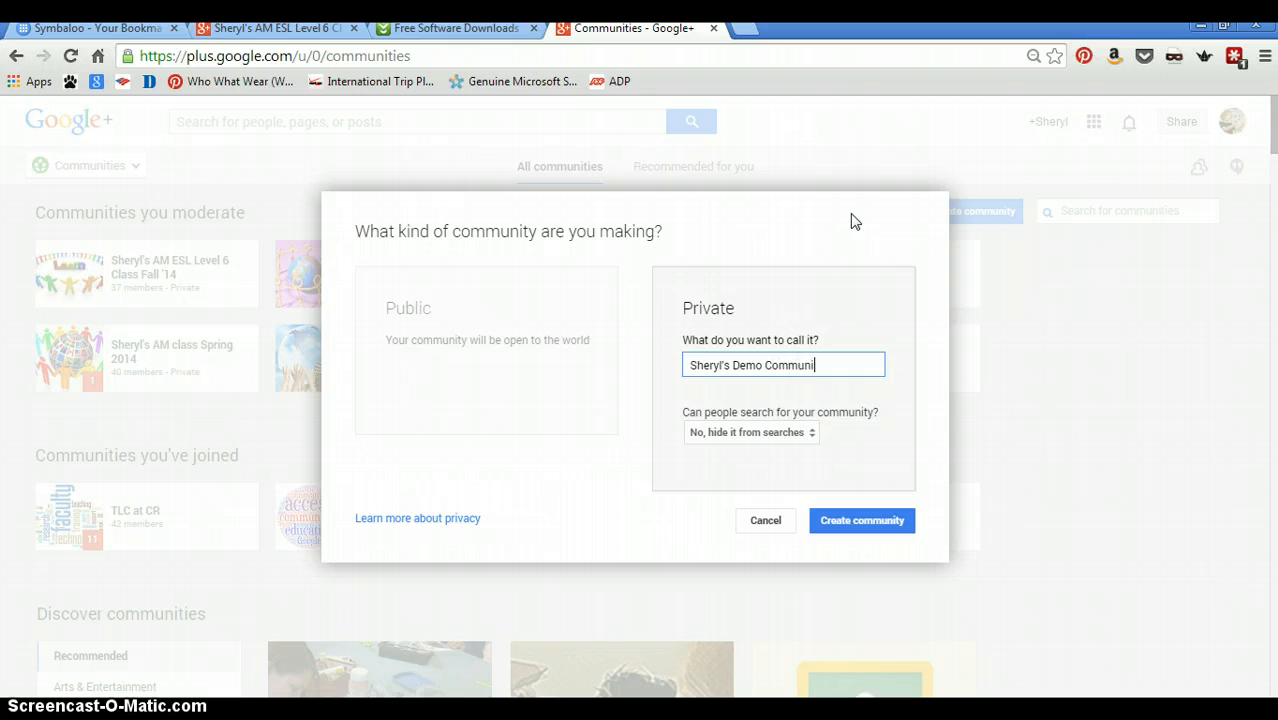
type("ty")
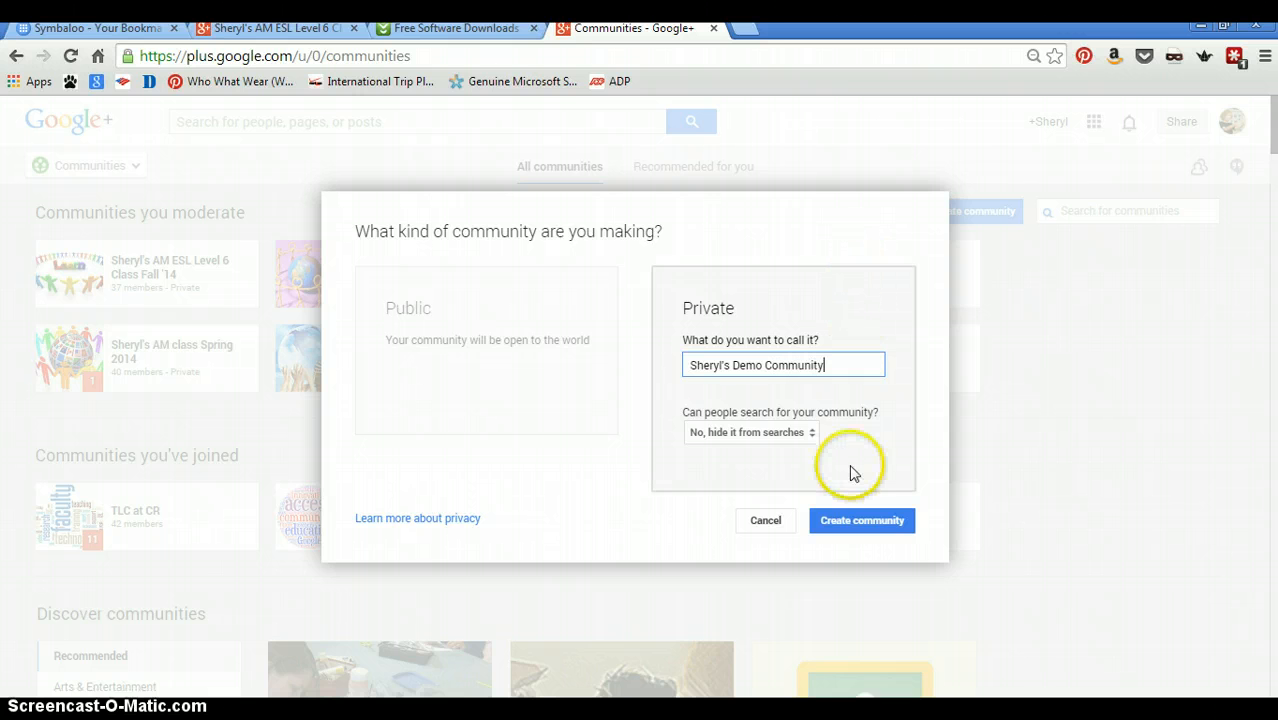
left_click(851, 522)
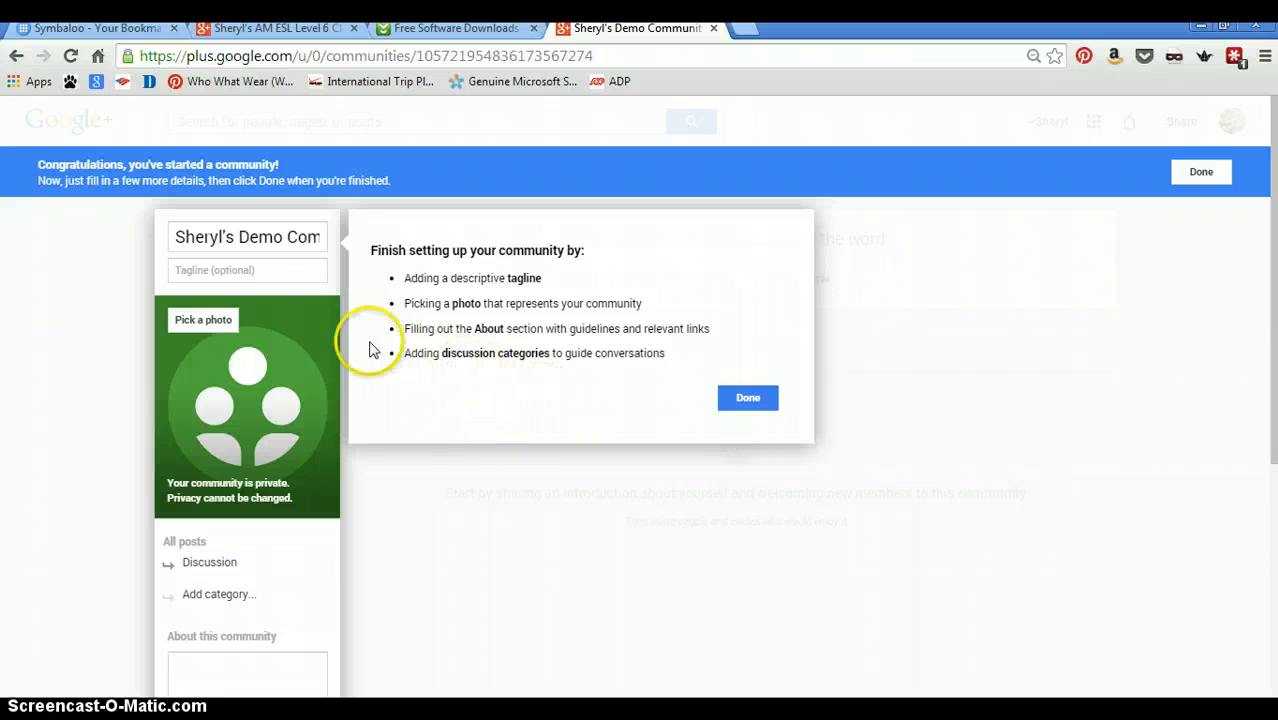
Enter "Demo for our WATESOL colleagues" as the community's tagline.
left_click(202, 276)
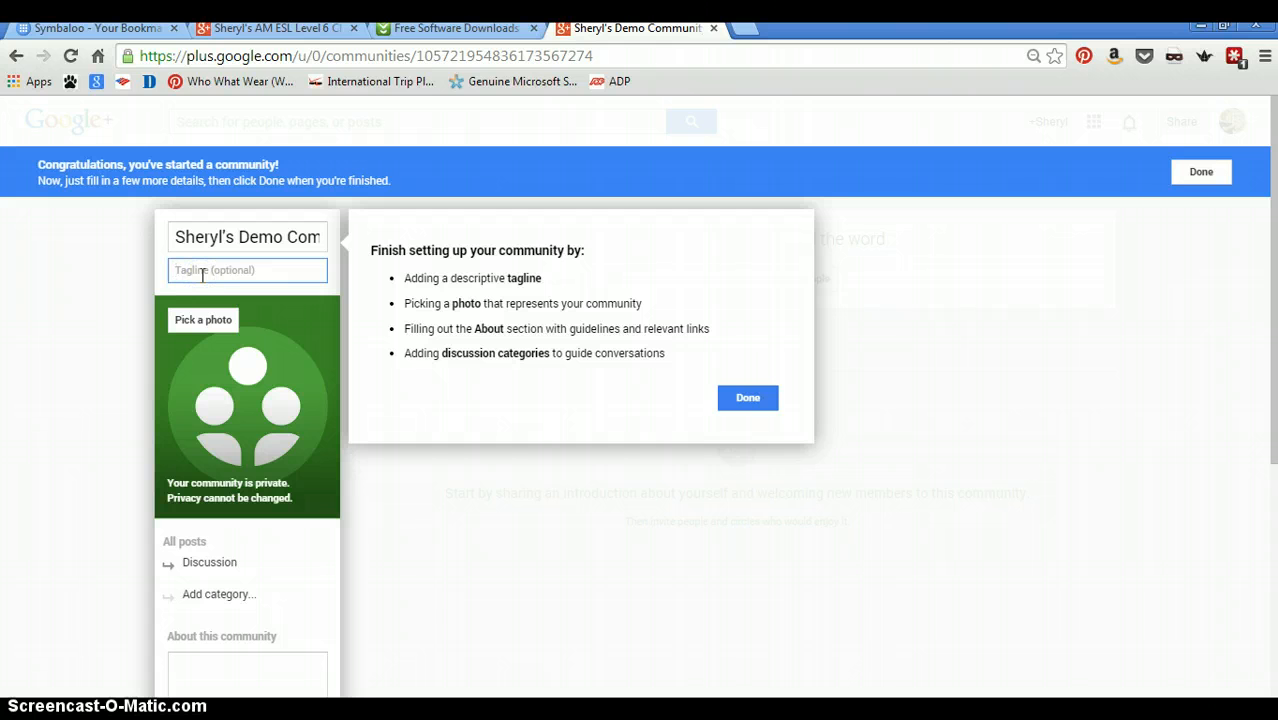
type("Demo for our WATESOL")
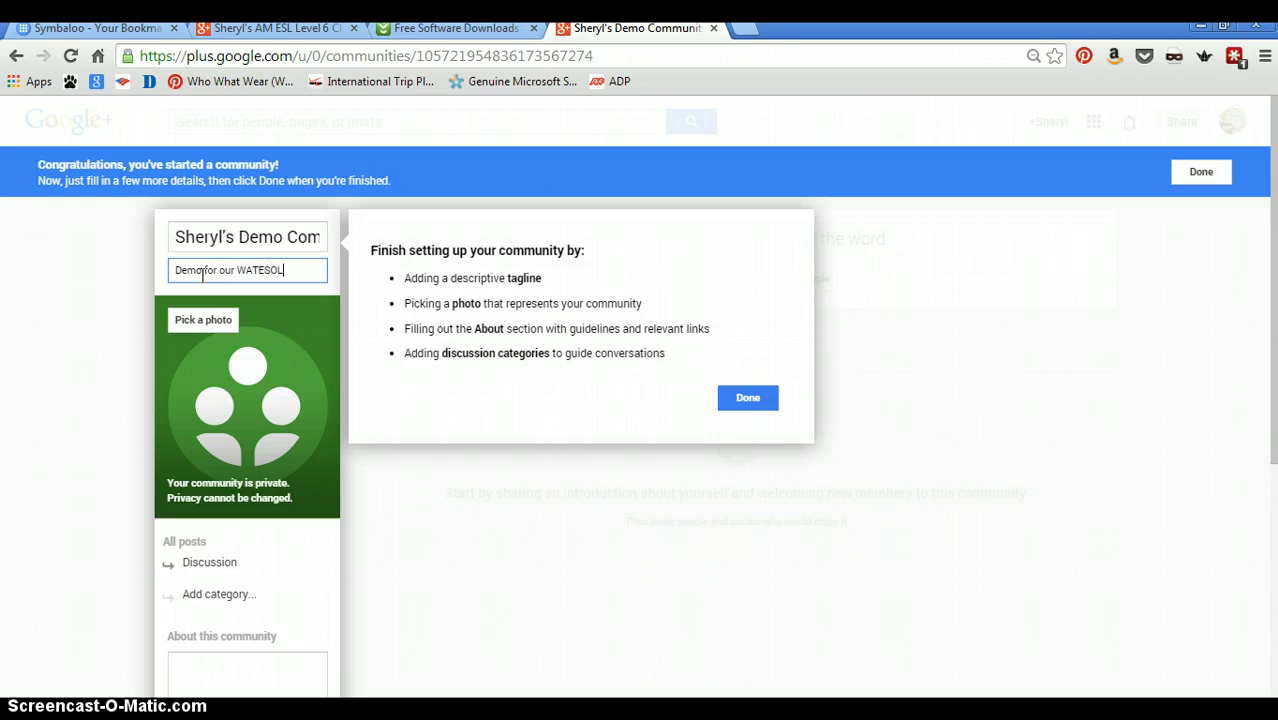
type(" colleagues")
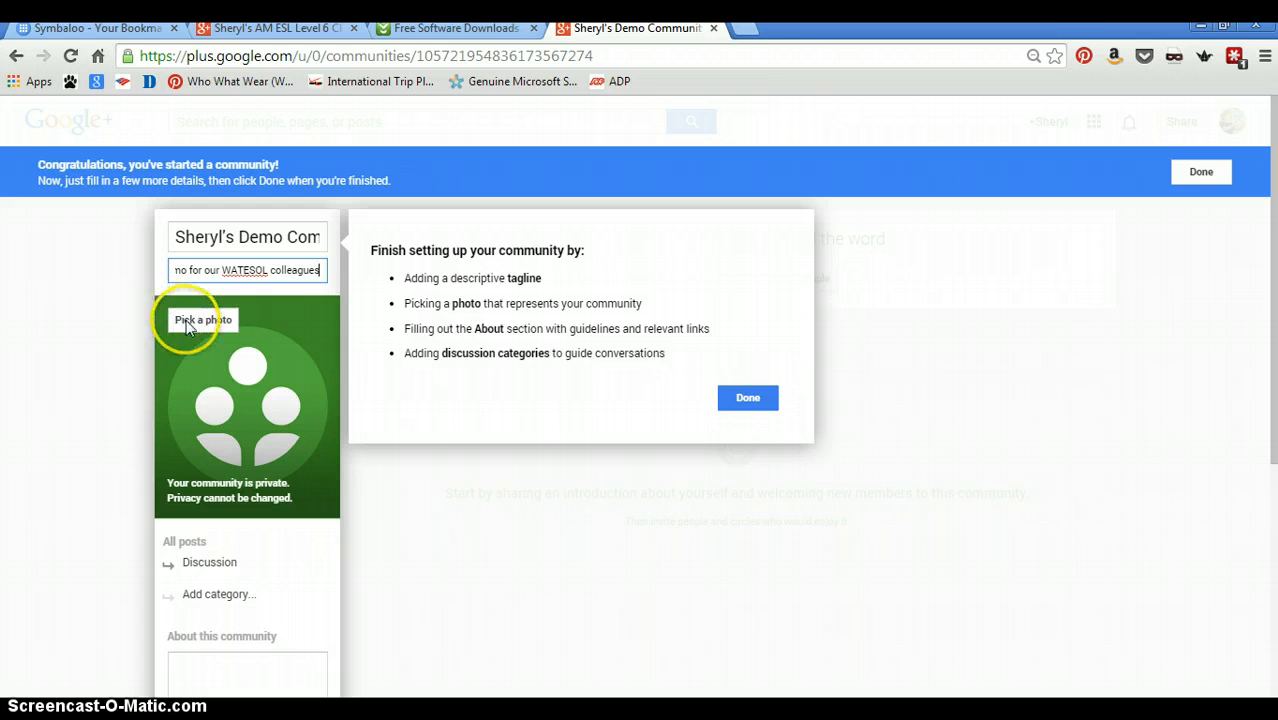
Search Google Images for "building a community" in a new browser tab.
left_click(746, 31)
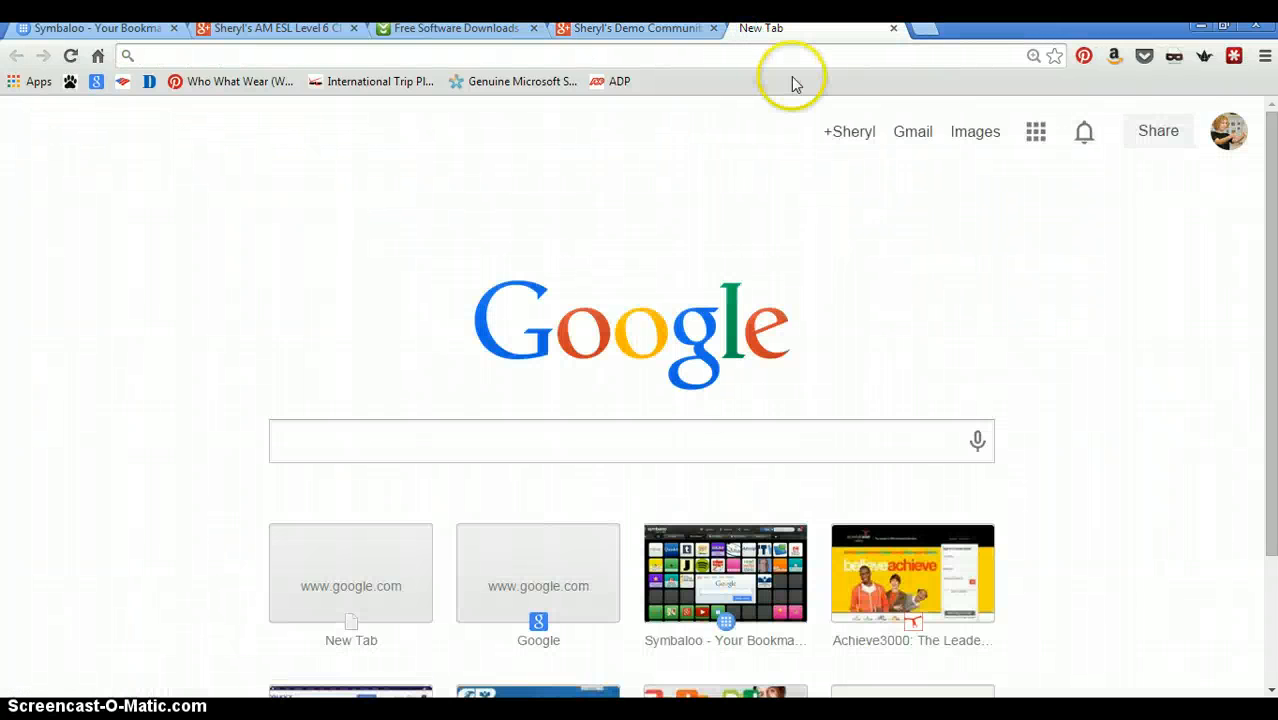
left_click(978, 136)
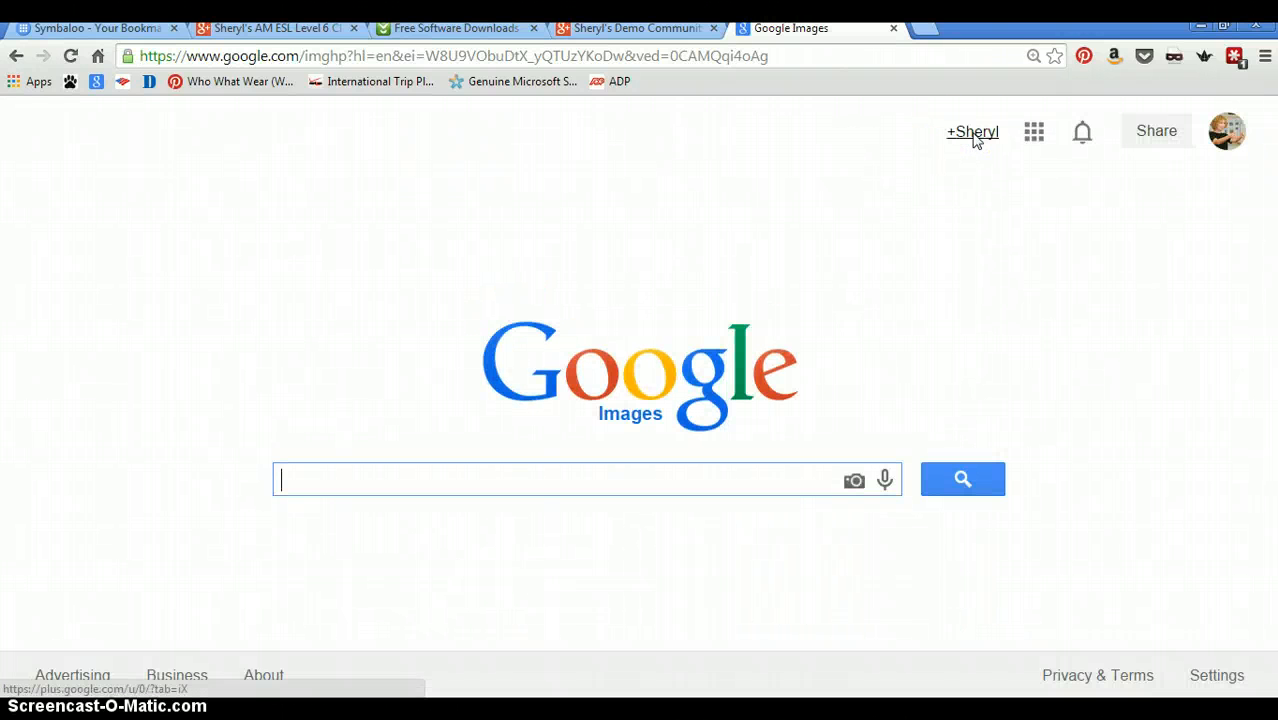
type("bu")
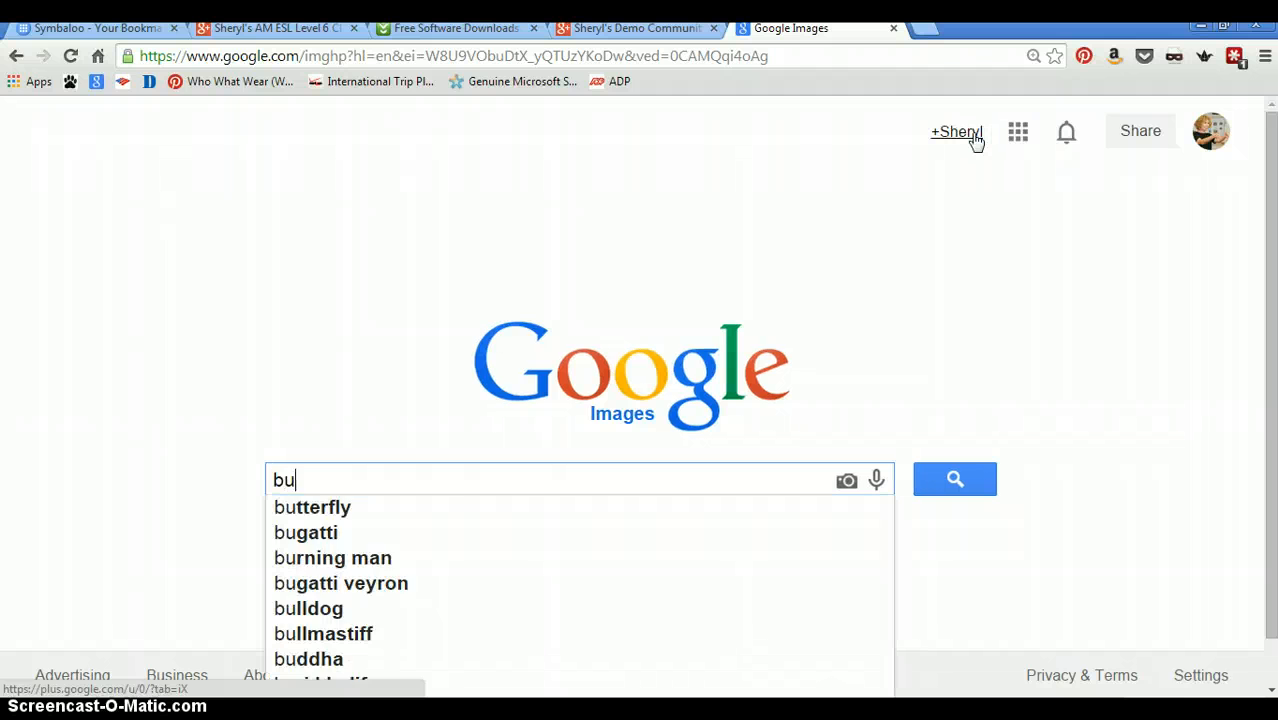
type("ildin")
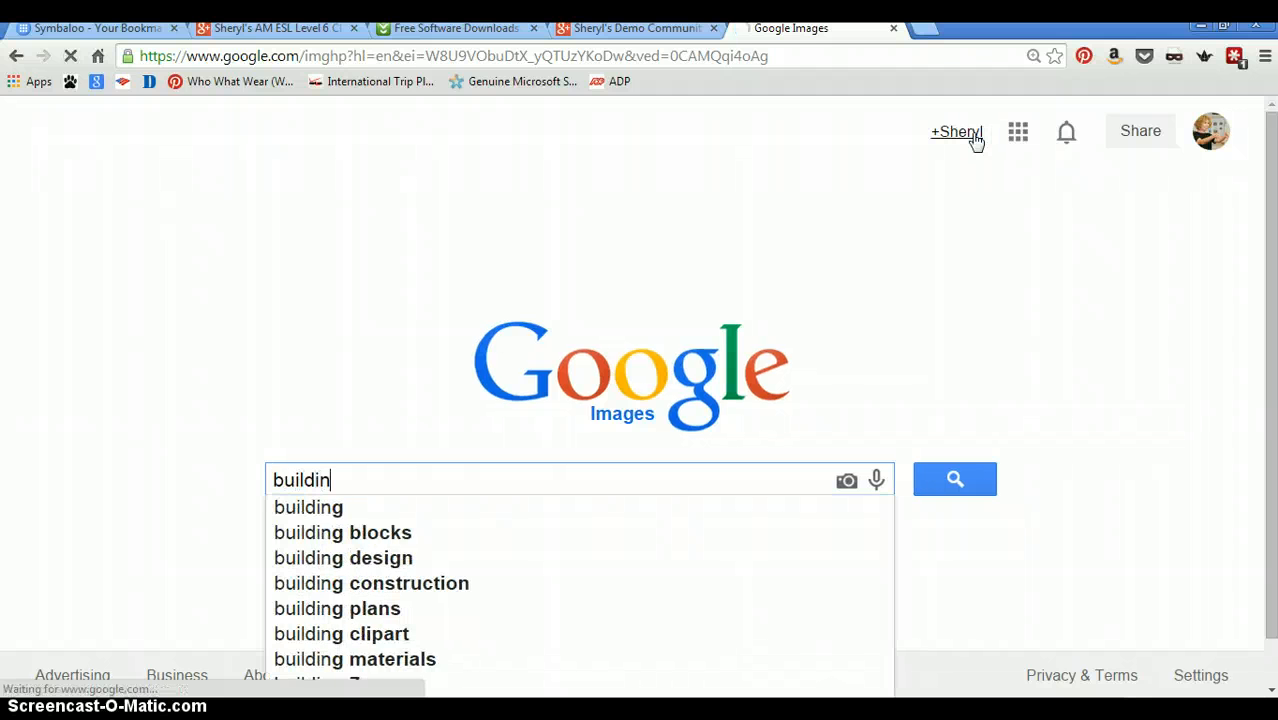
type("g a community")
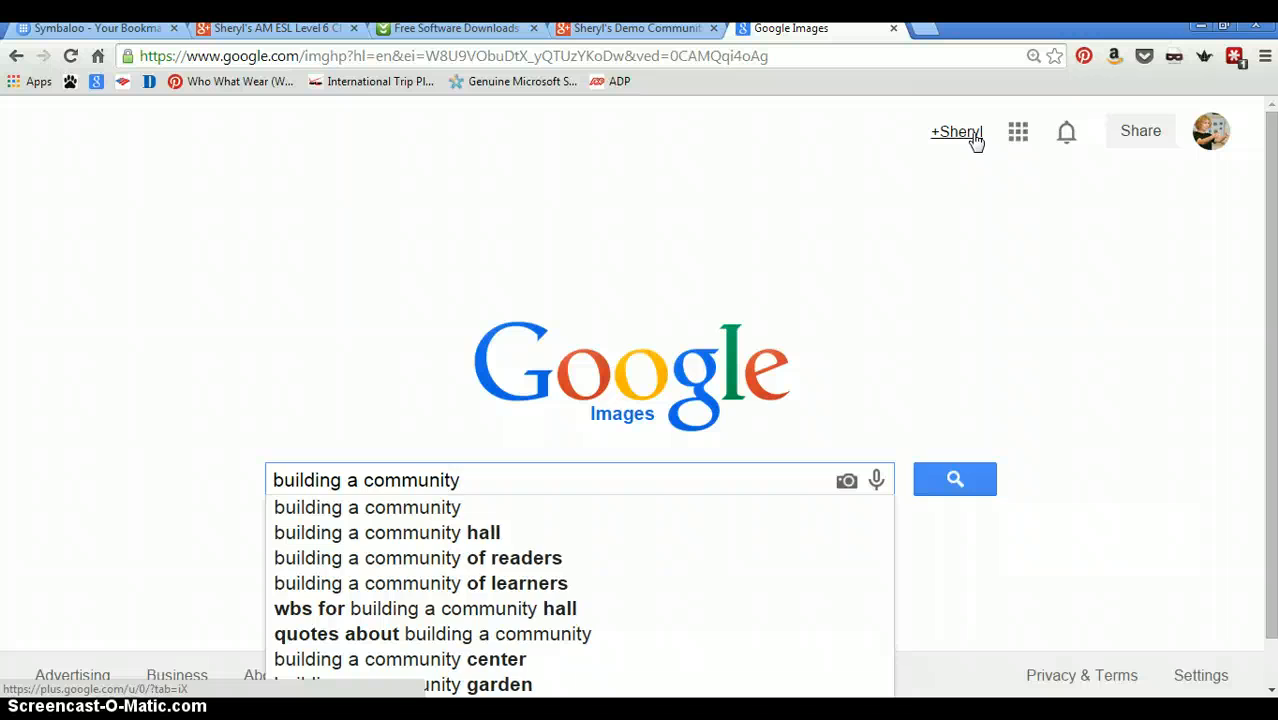
key("Return")
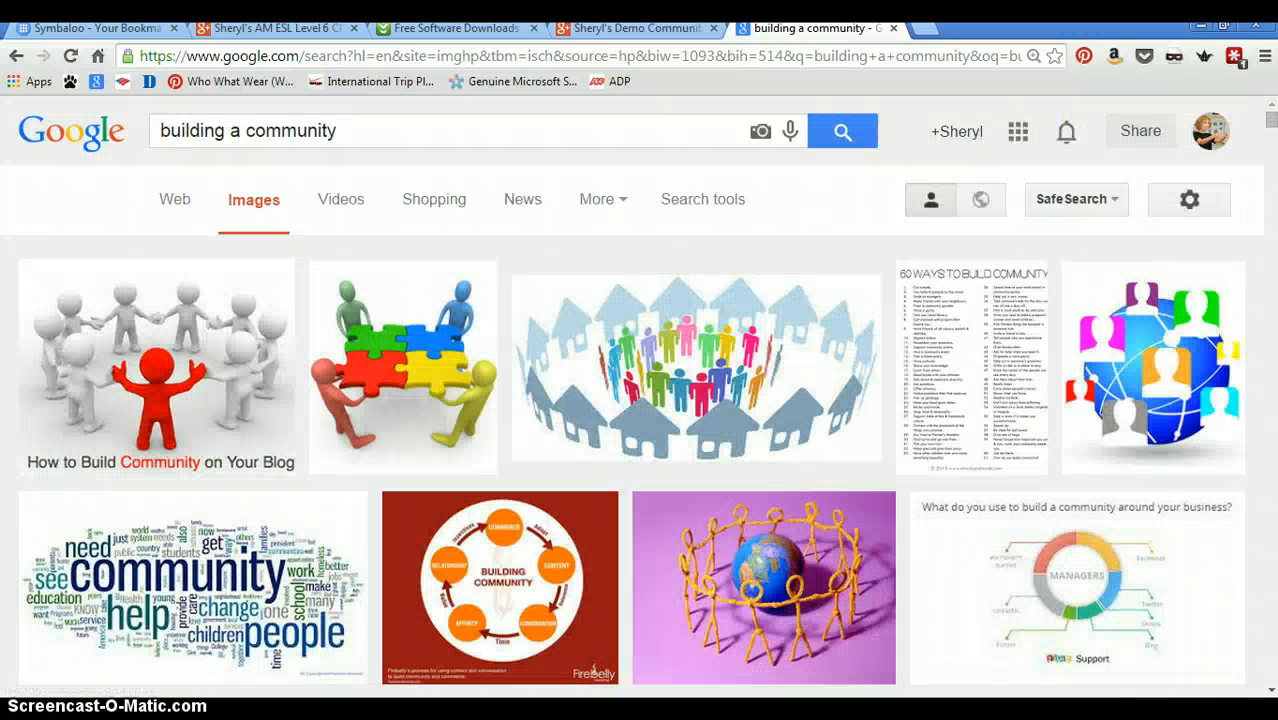
Save the image of four figures holding puzzle pieces to the Pictures library as the JPEG "Community-Building 2".
mouse_move(1273, 118)
left_mouse_down()
mouse_move(1273, 136)
mouse_move(1272, 113)
left_mouse_up()
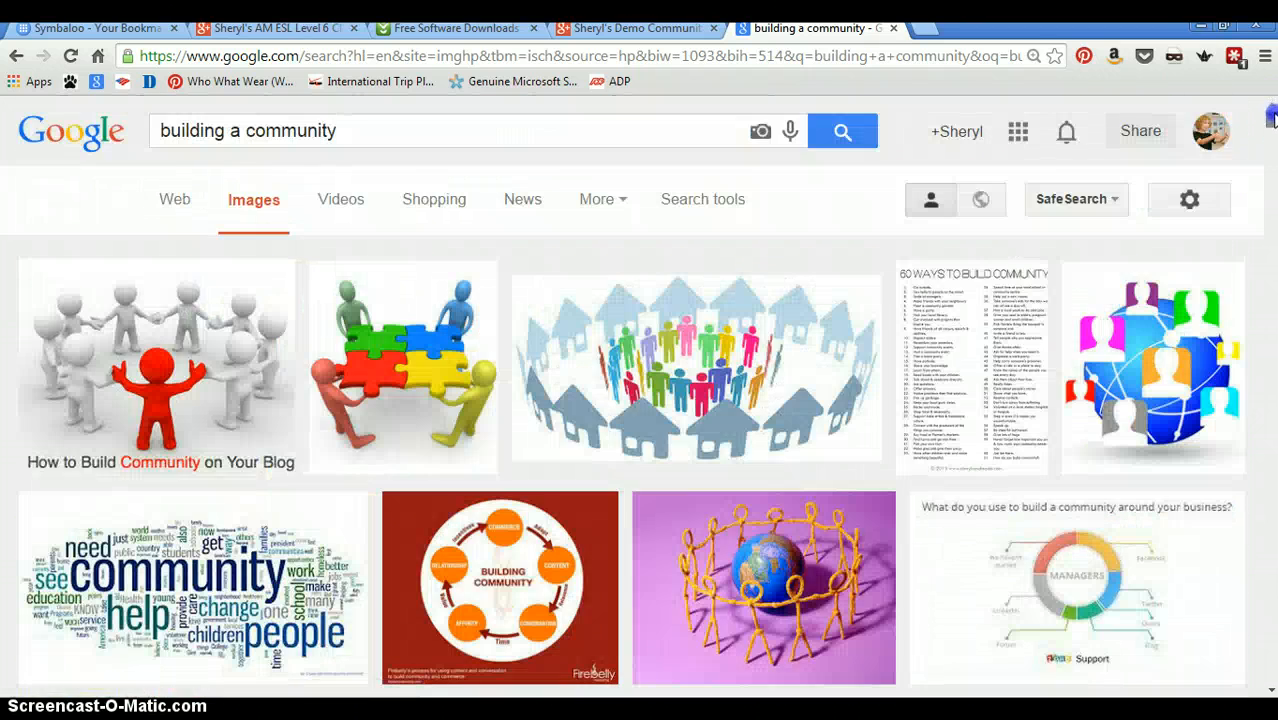
left_click(418, 357)
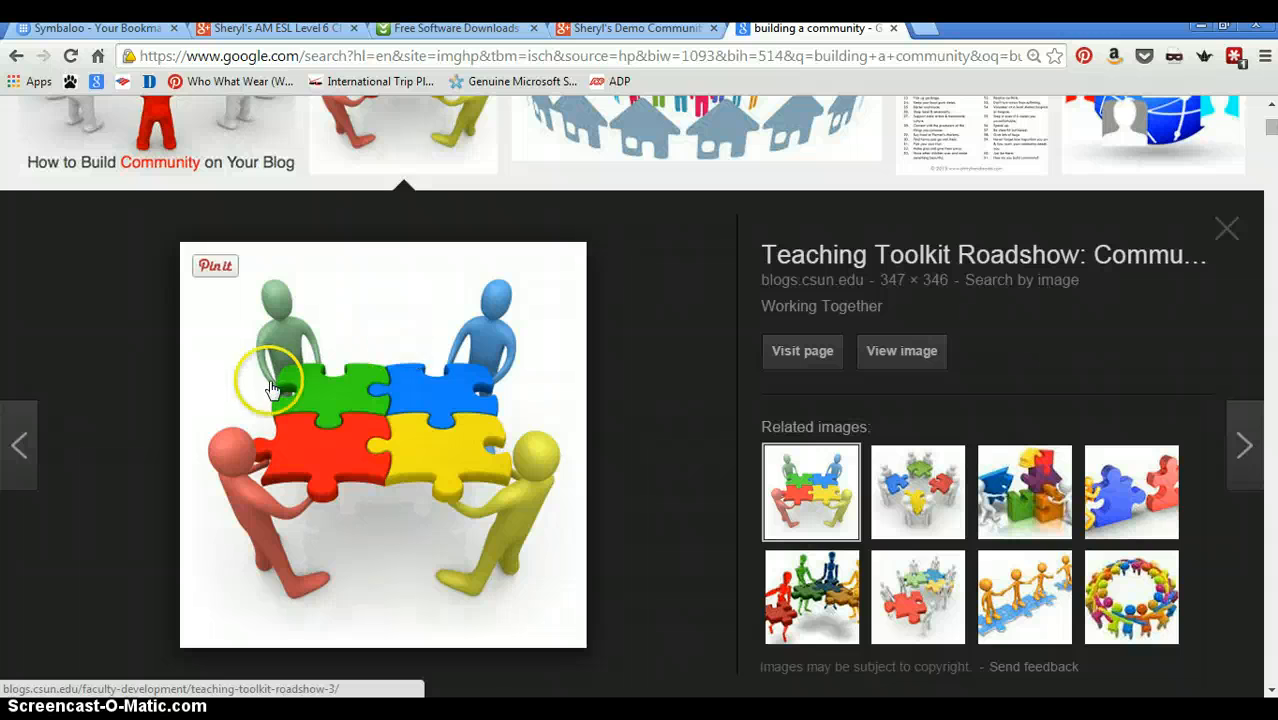
right_click(322, 386)
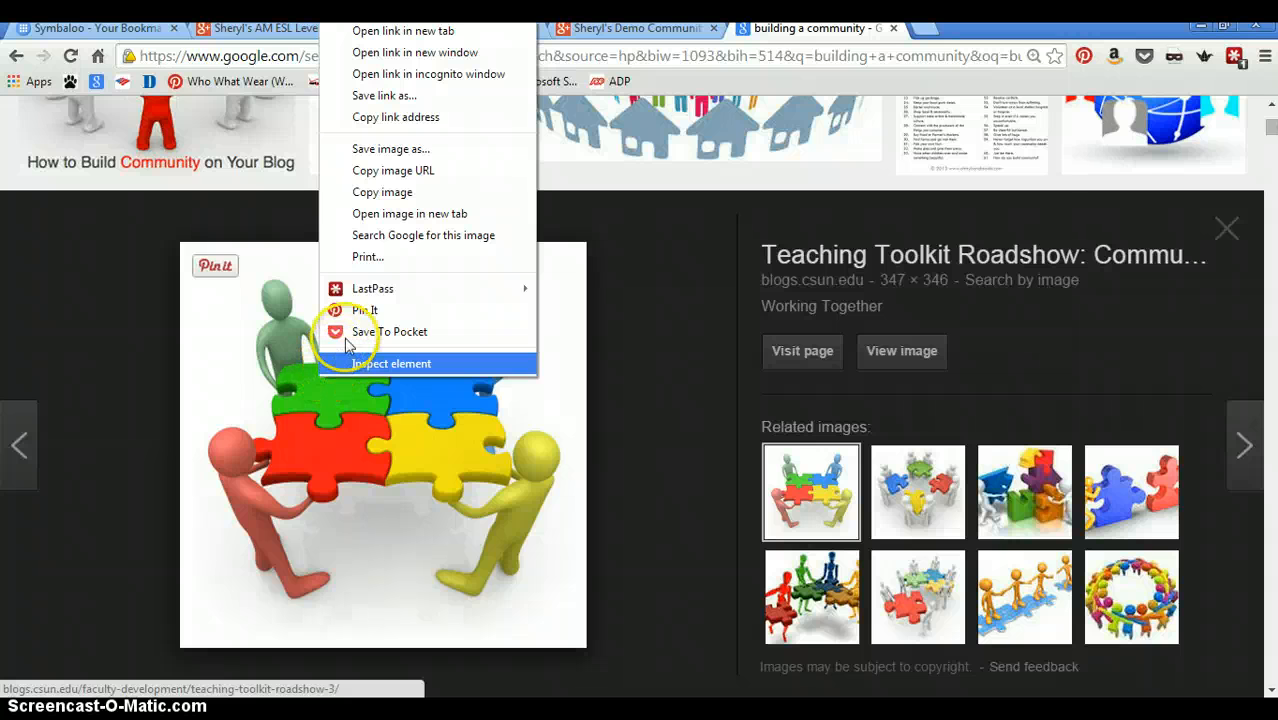
left_click(390, 152)
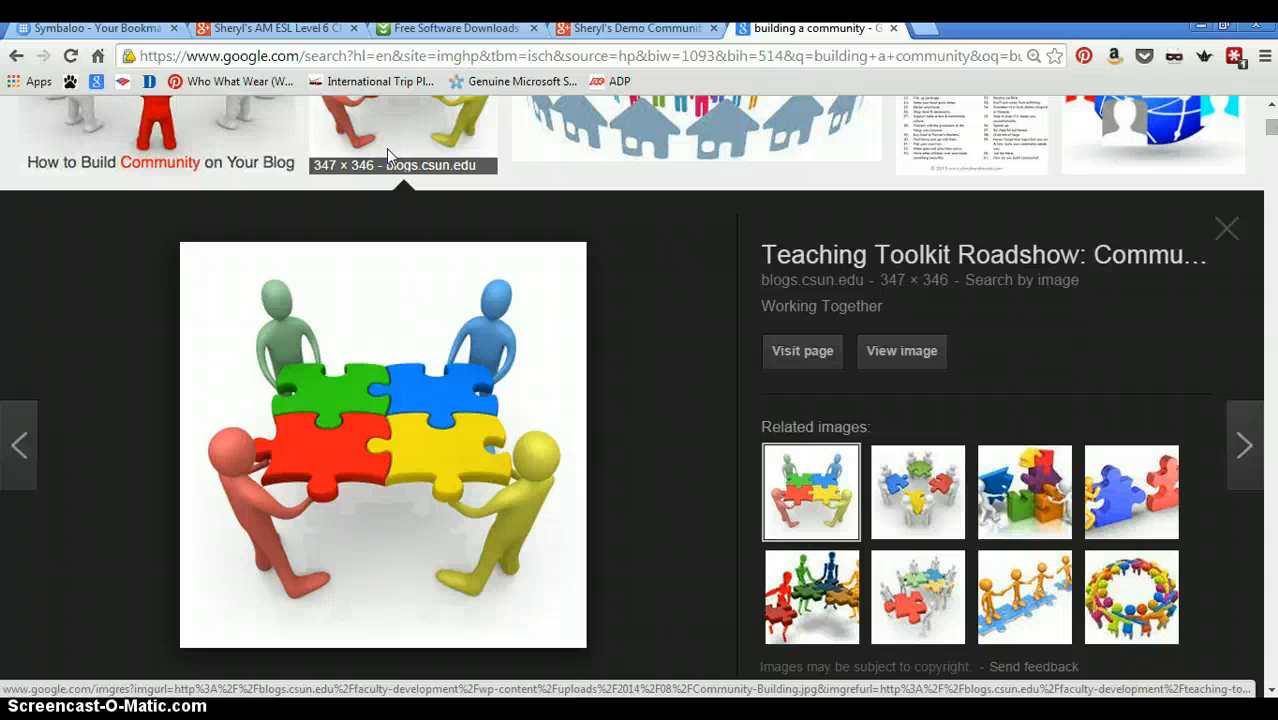
left_click(292, 210)
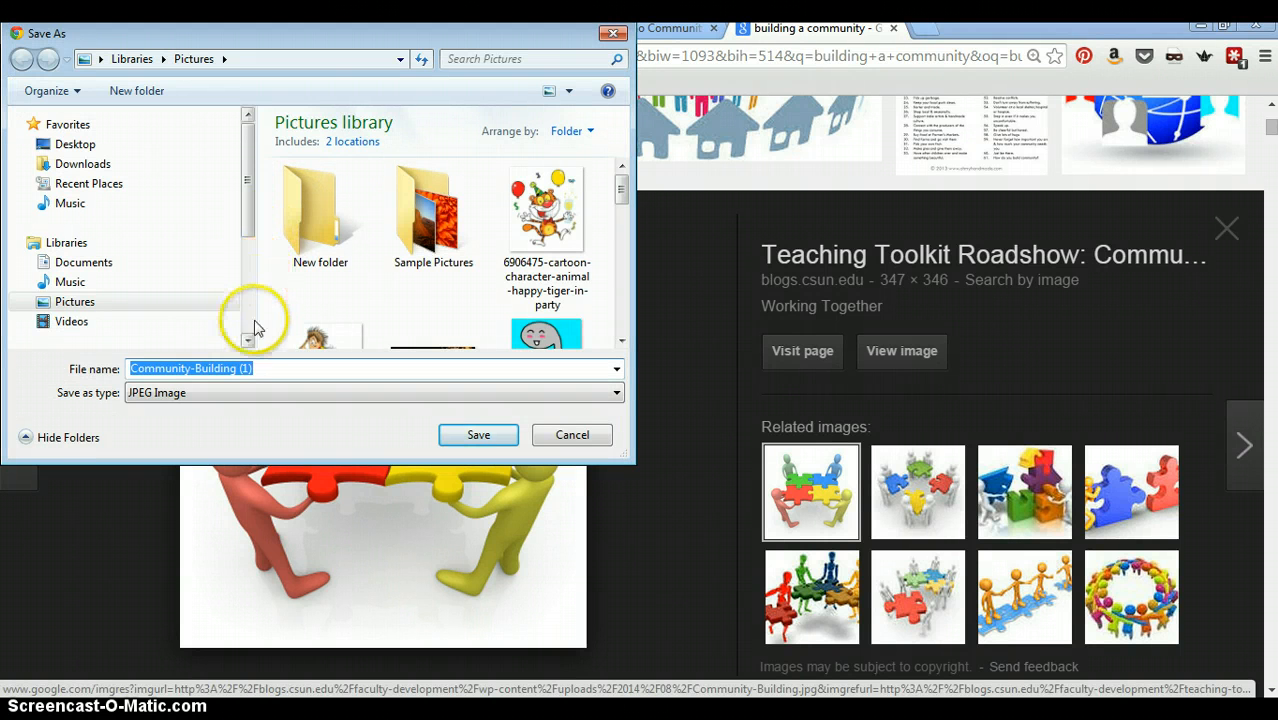
left_click(259, 369)
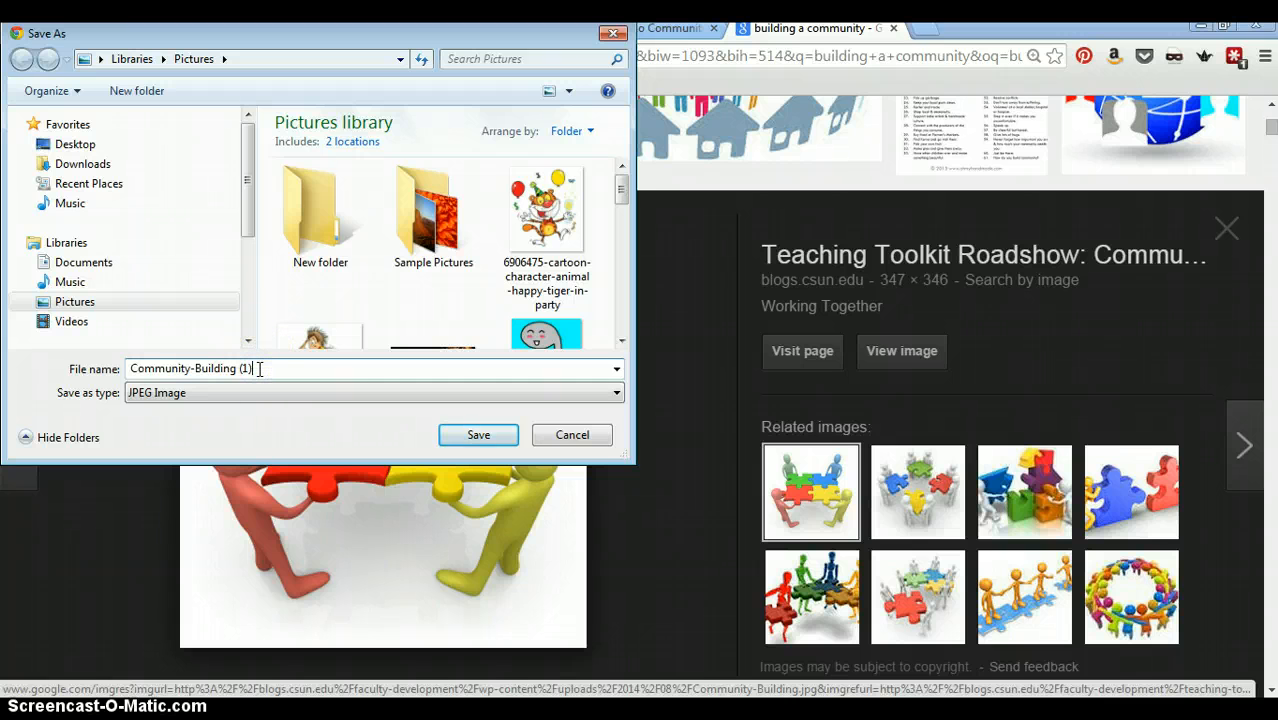
key("BackSpace")
key("BackSpace")
key("BackSpace")
key("BackSpace")
type("2")
left_click(477, 435)
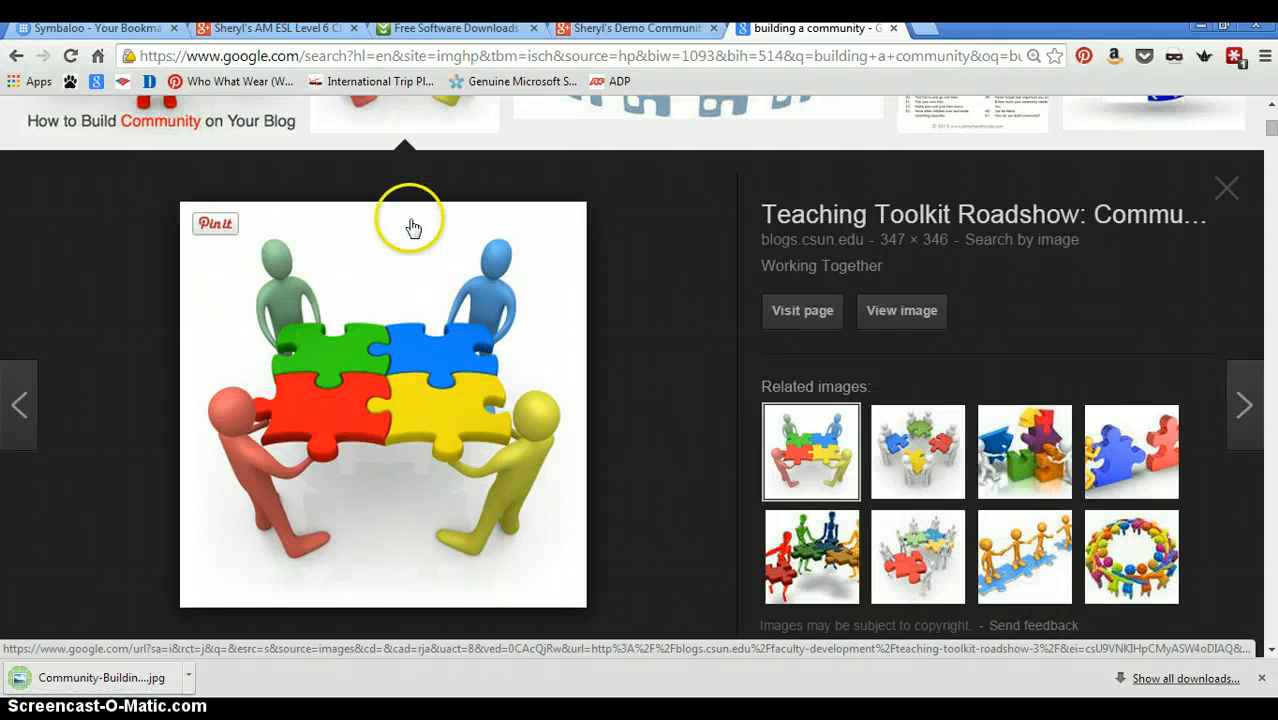
Return to the new community's setup page, upload "Community-Building 2" from the Pictures library and set it as the community photo.
left_click(640, 30)
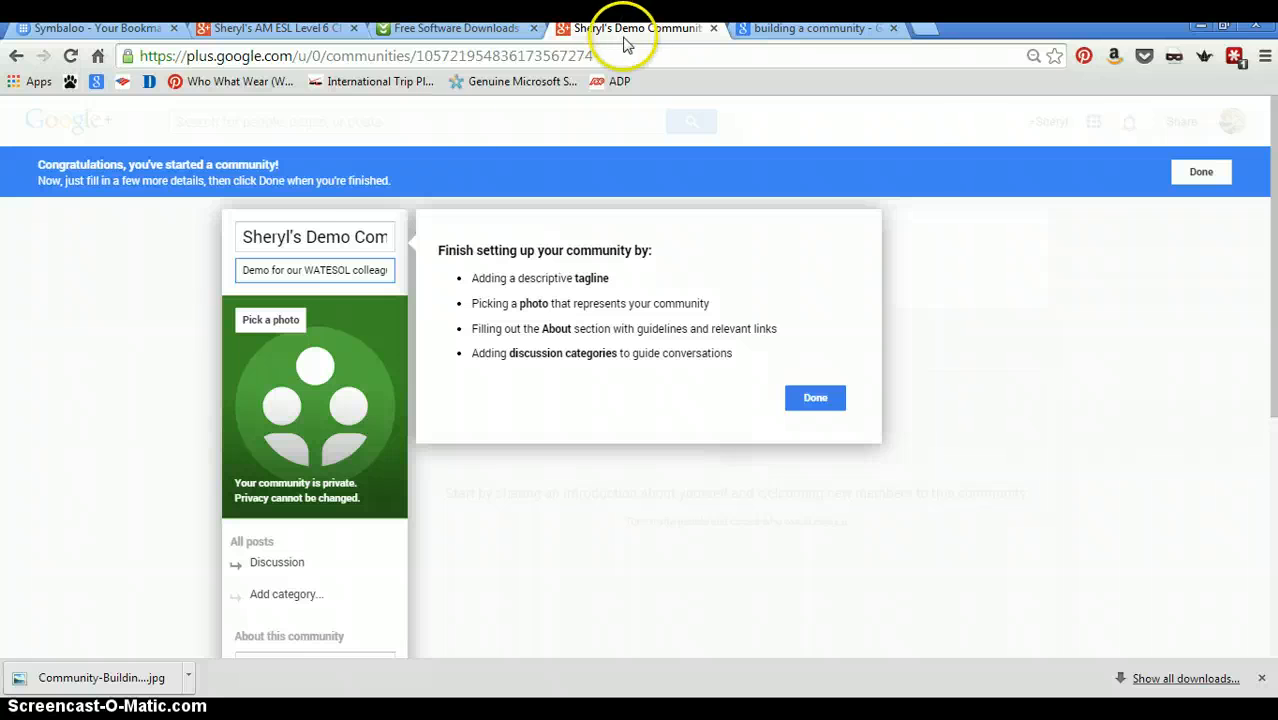
left_click(280, 326)
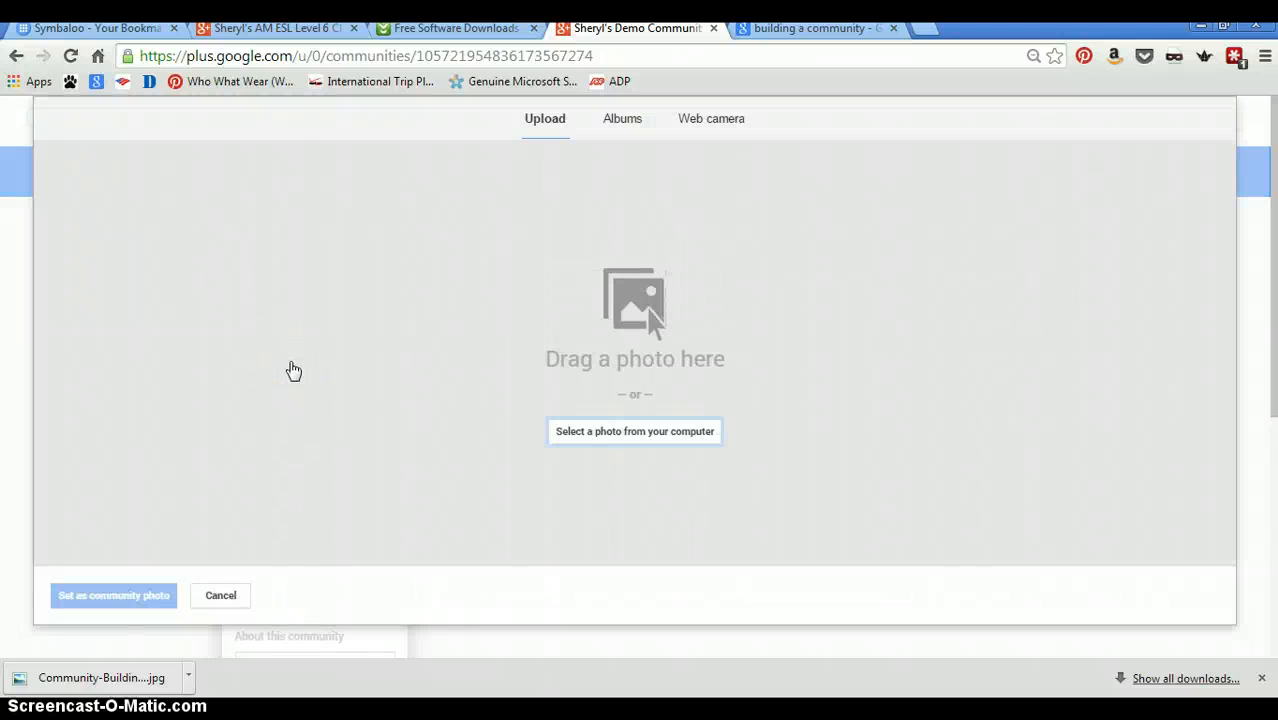
left_click(599, 436)
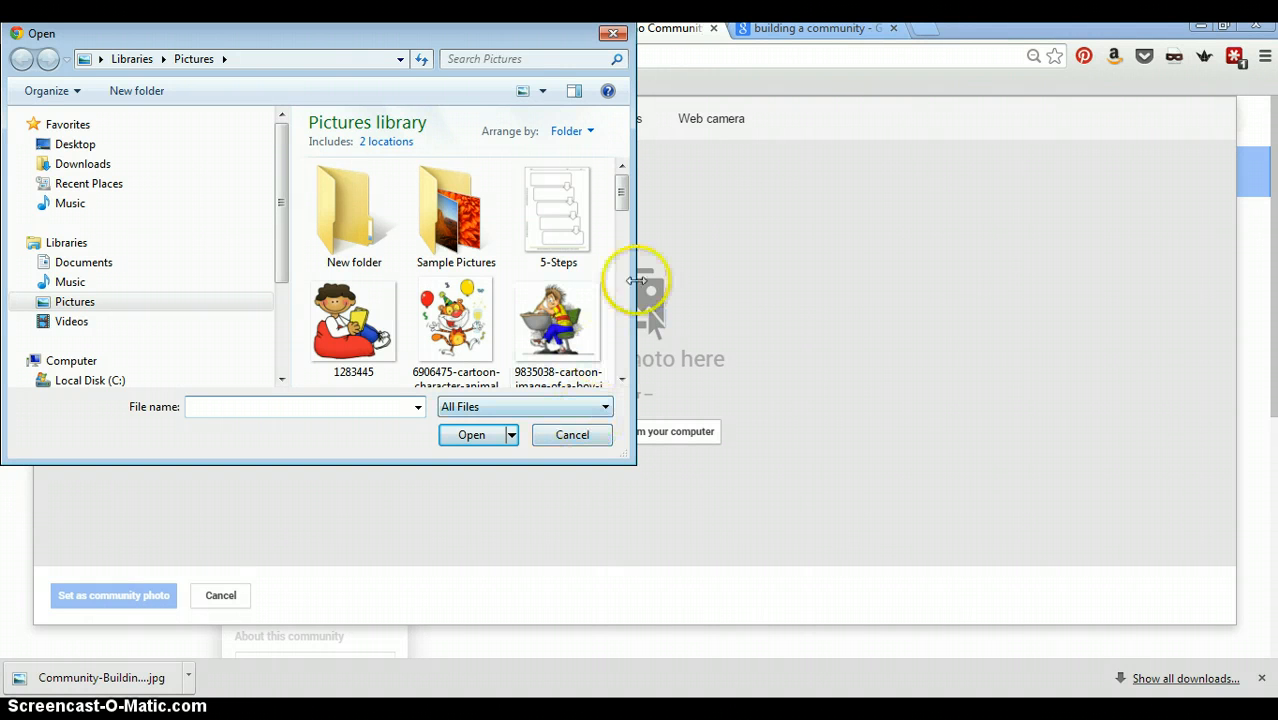
left_click_drag(624, 203, 622, 248)
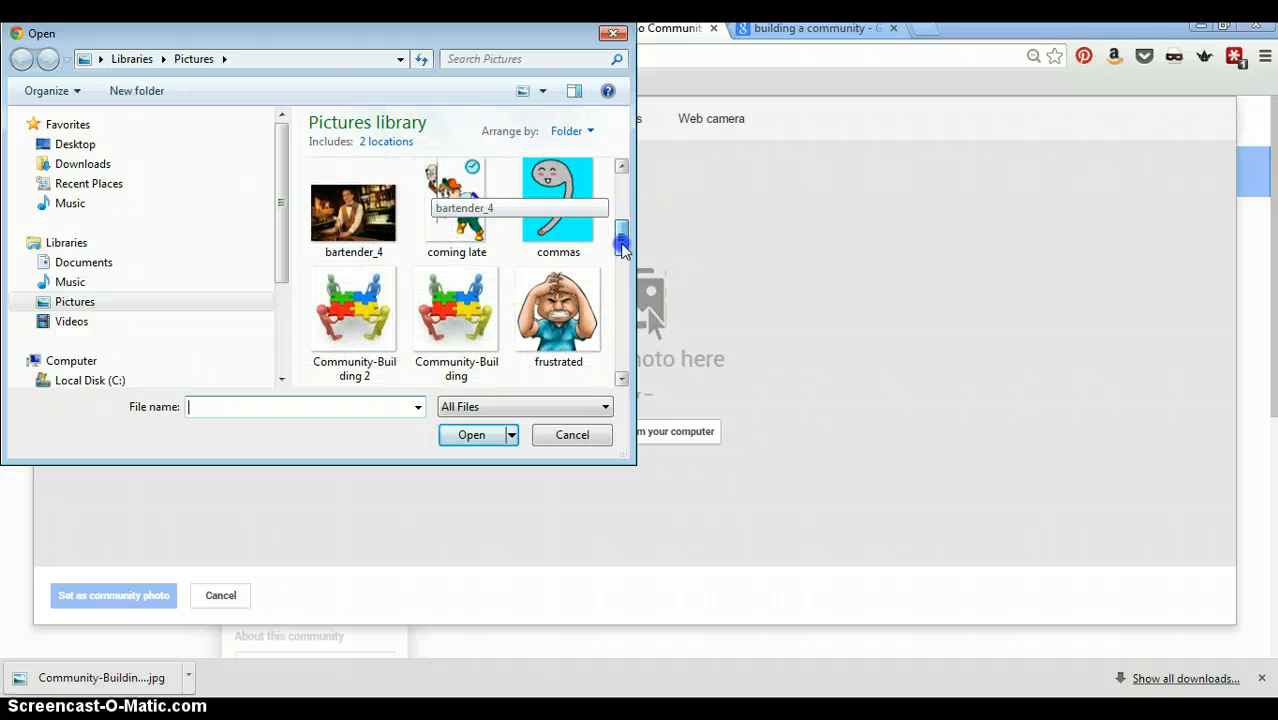
double_click(348, 290)
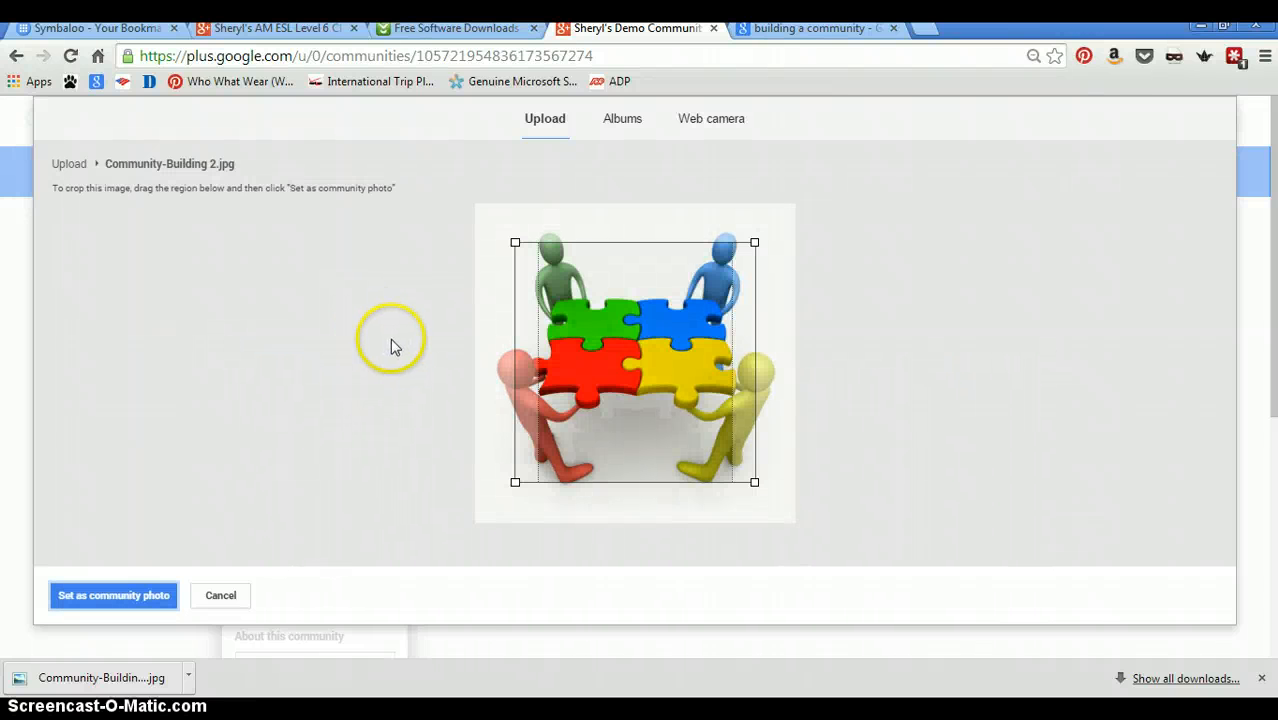
left_click(104, 597)
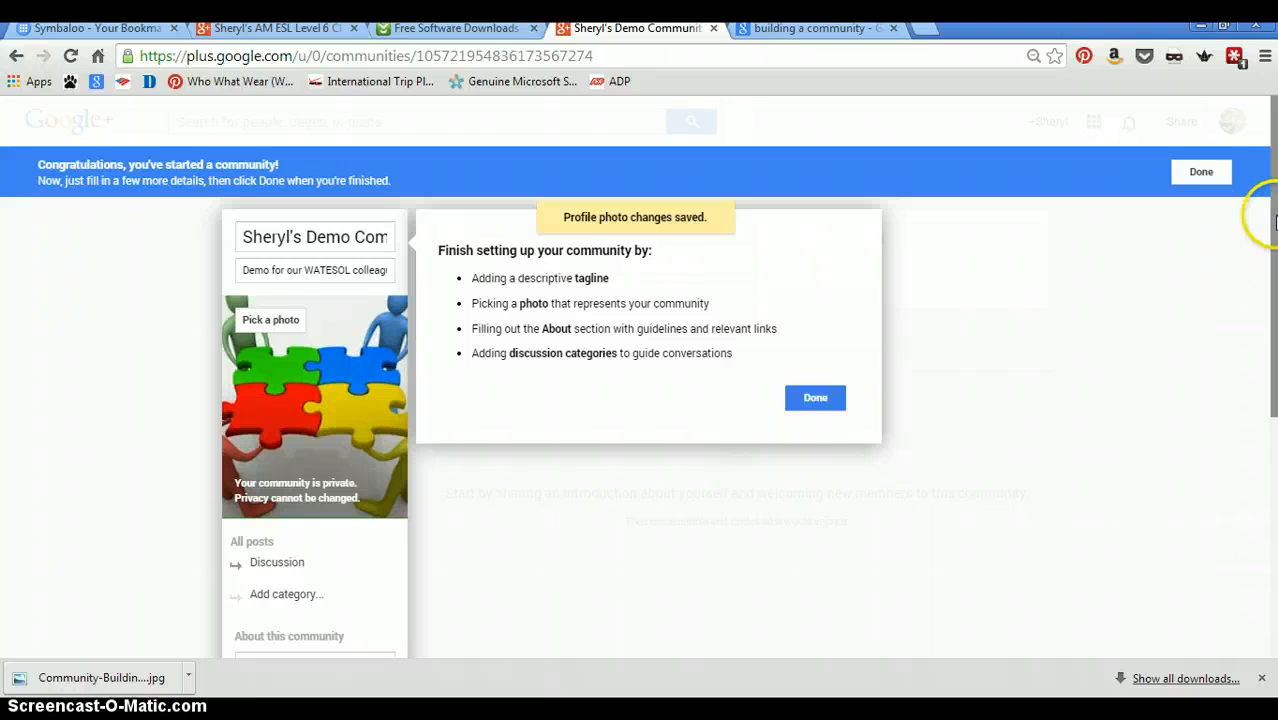
Fill in the community's About section, describing it as an online community for the students in the teacher's ESL class.
left_click_drag(1268, 222, 1265, 322)
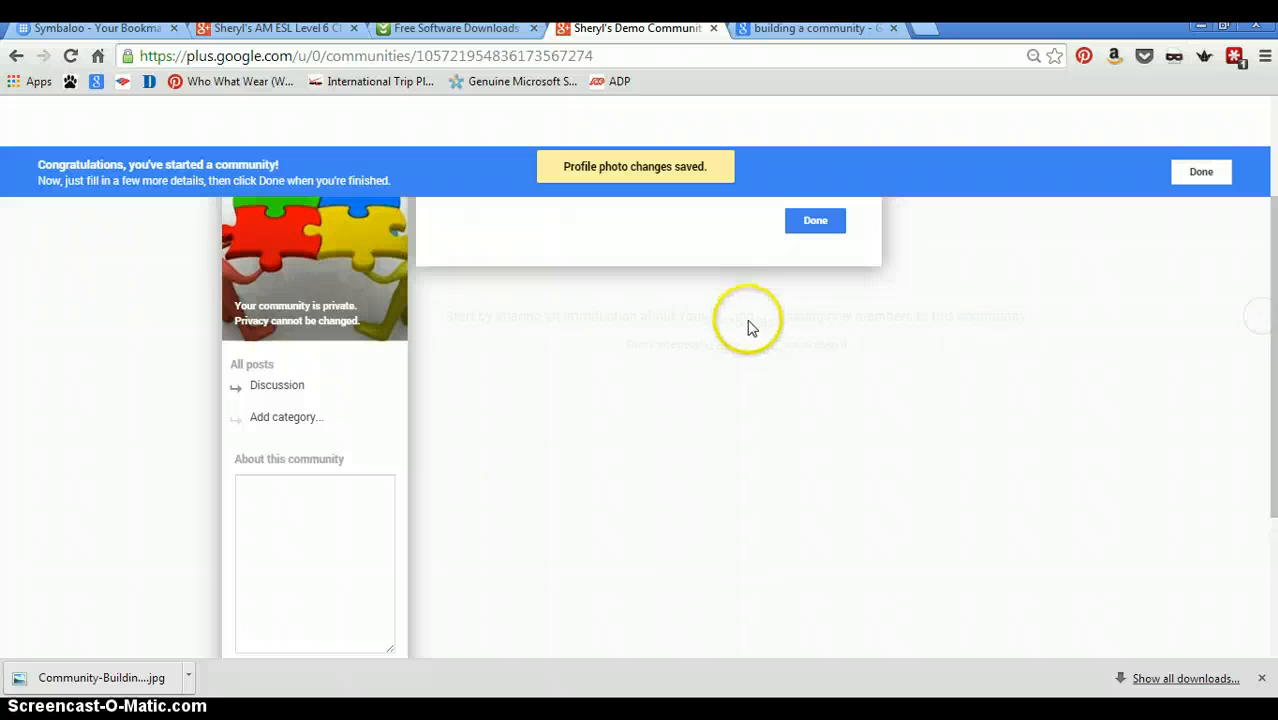
left_click(277, 509)
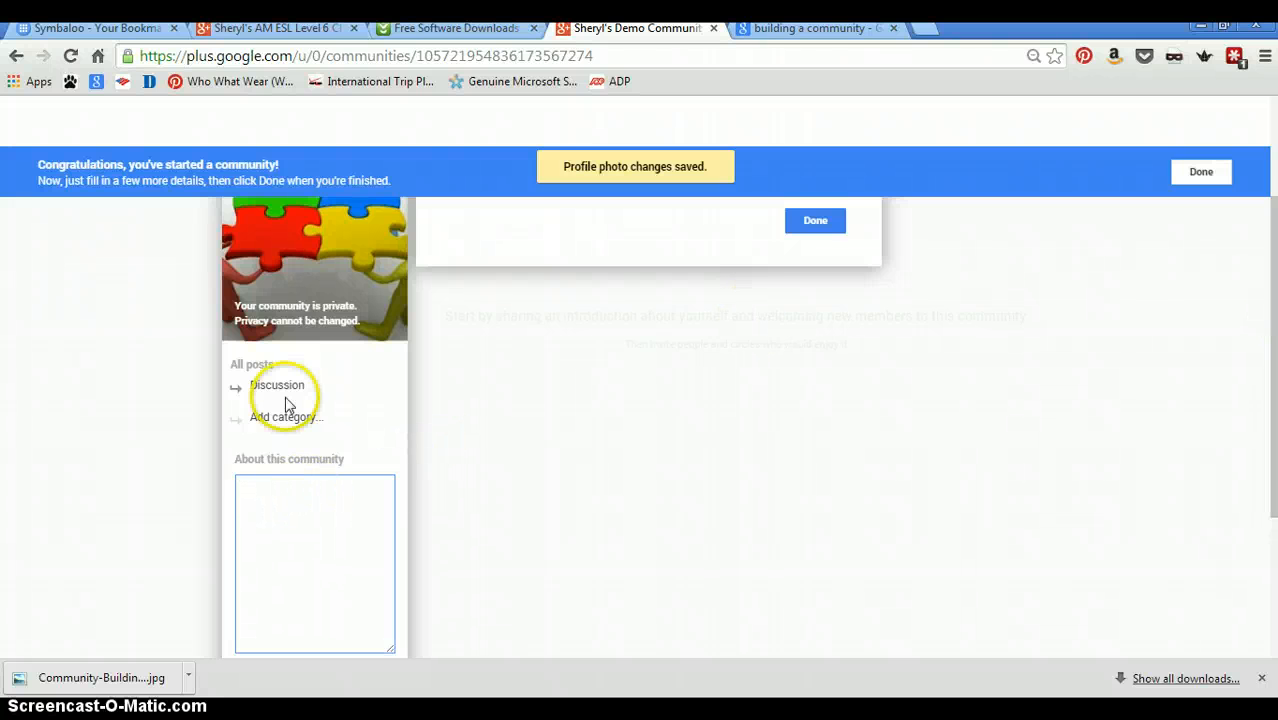
type("This is an online commu")
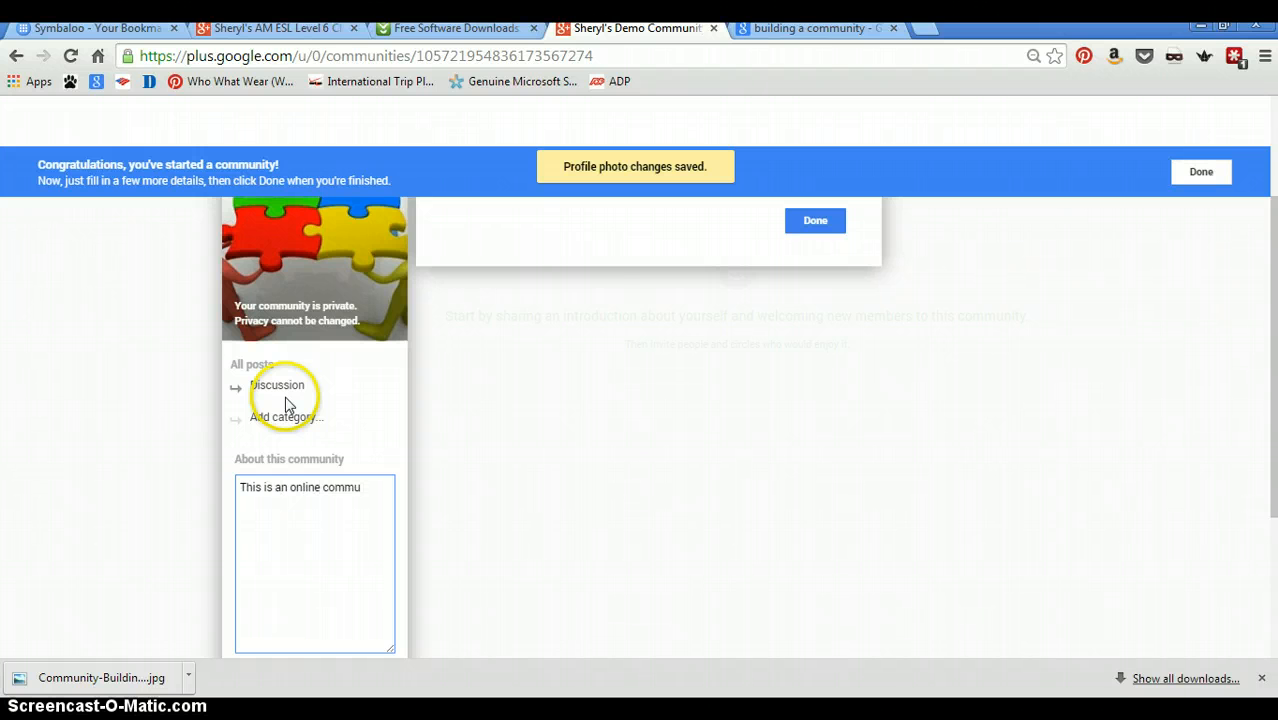
type("nity for the student")
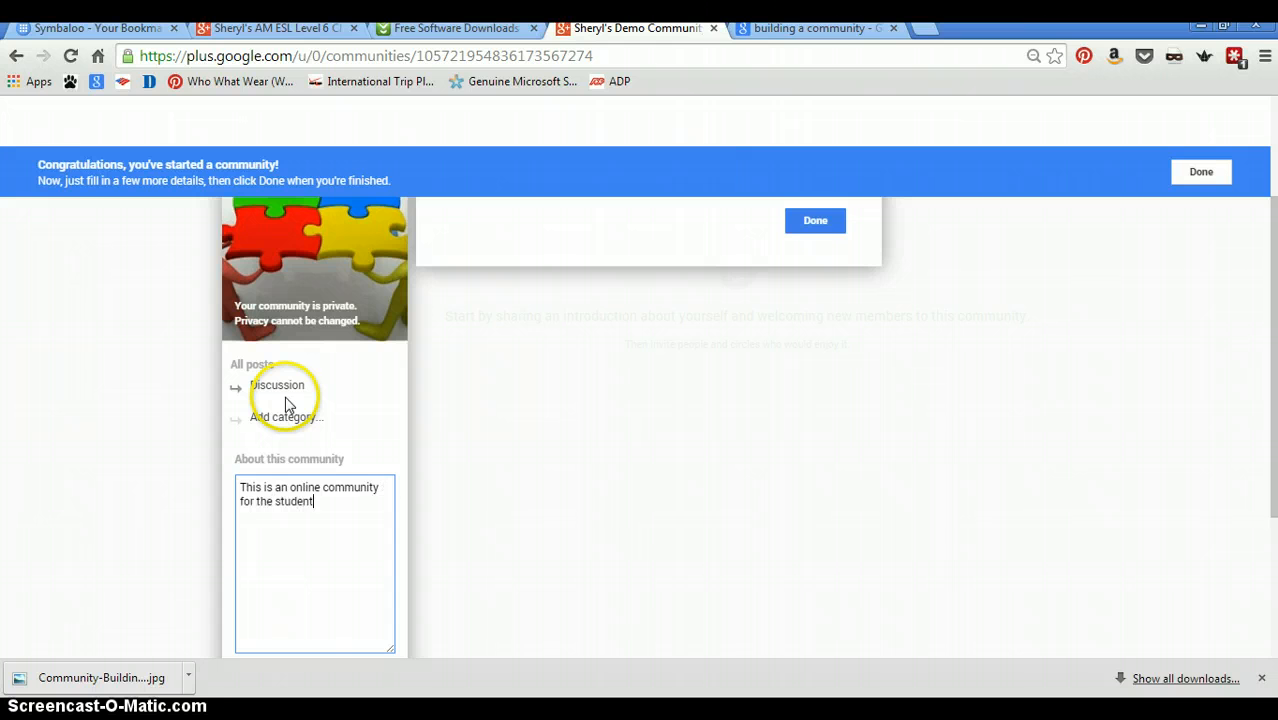
type("s in Sheryl's ESL class")
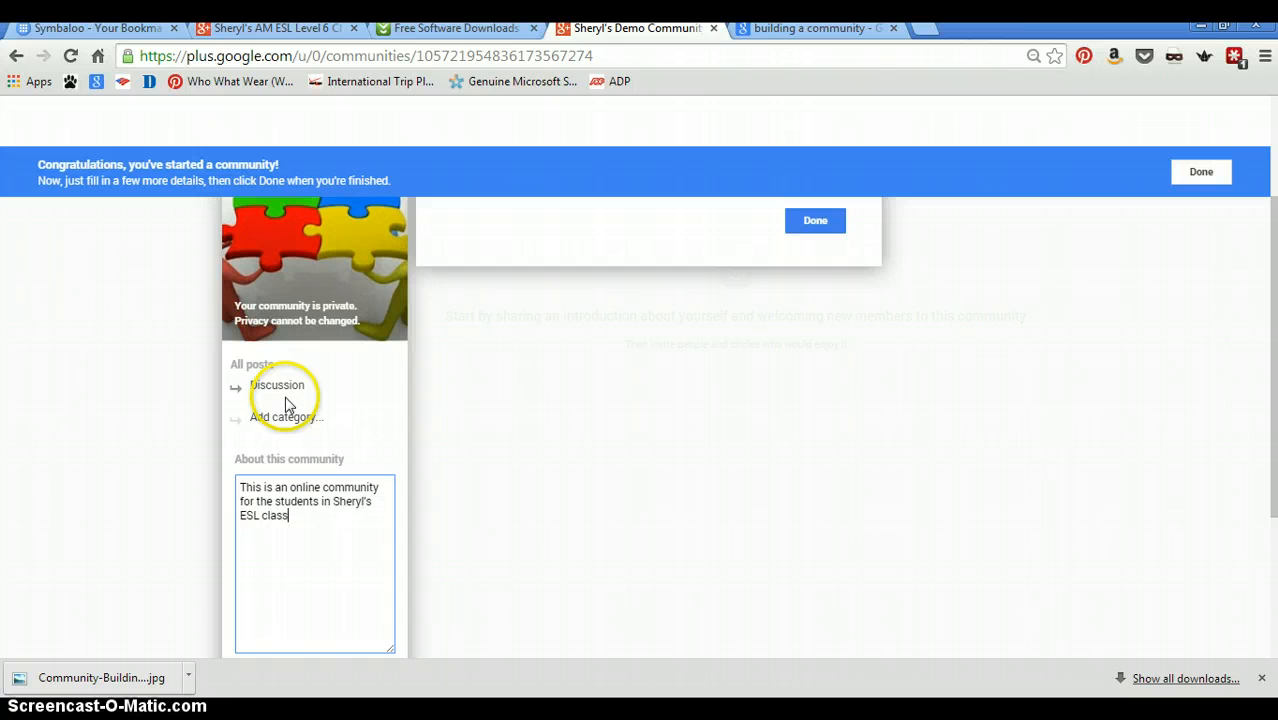
Complete the About description with "at Carlos Rosario." and finish the community setup.
type(" at Carlos Rosario.")
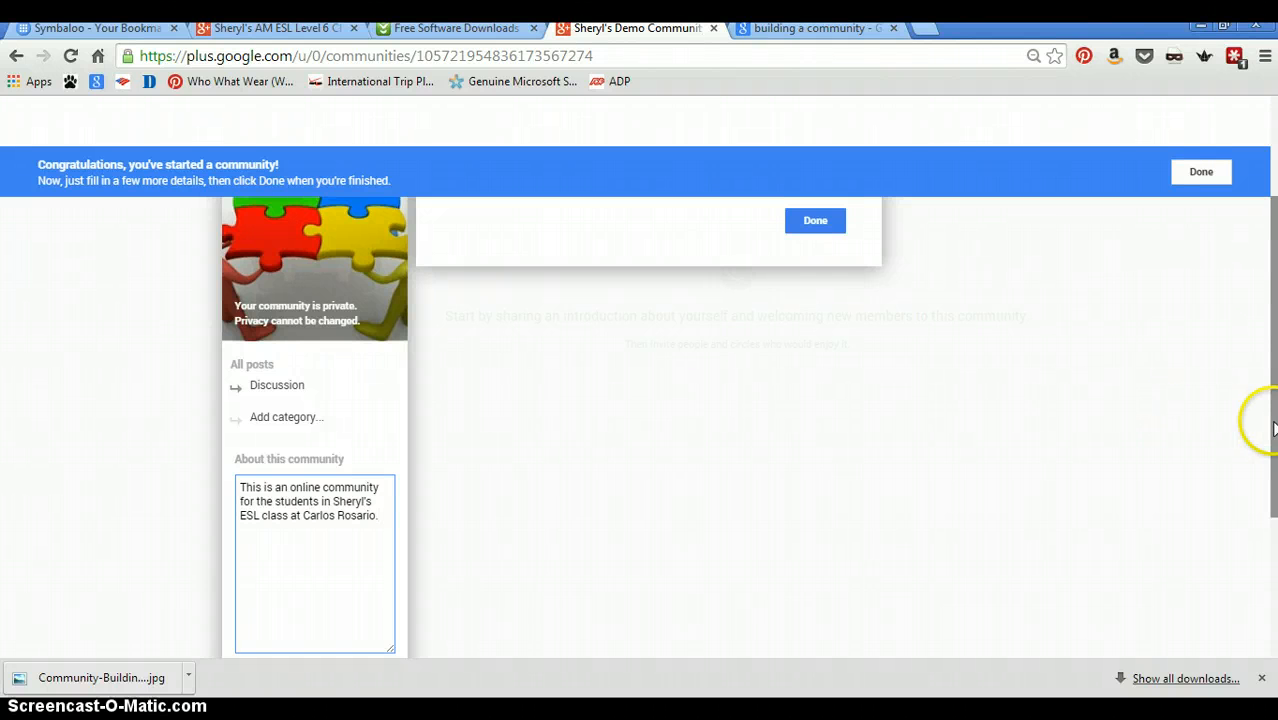
left_click_drag(1272, 428, 1258, 314)
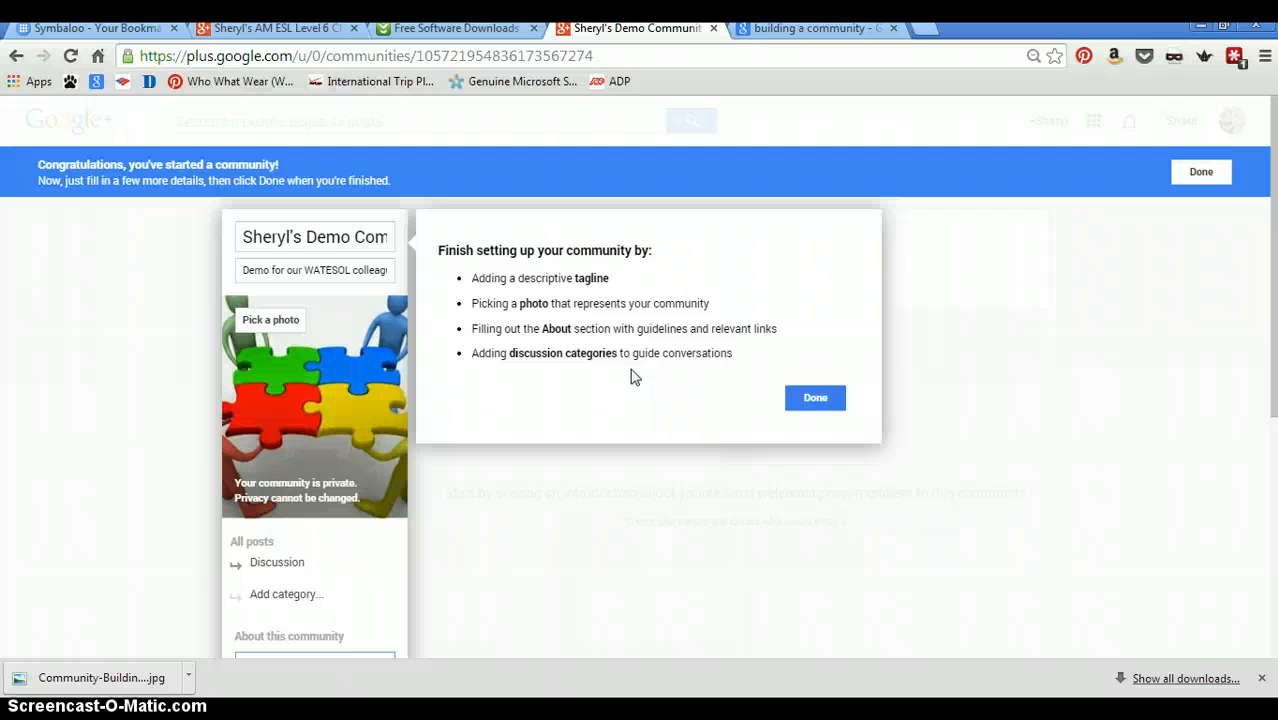
left_click(813, 400)
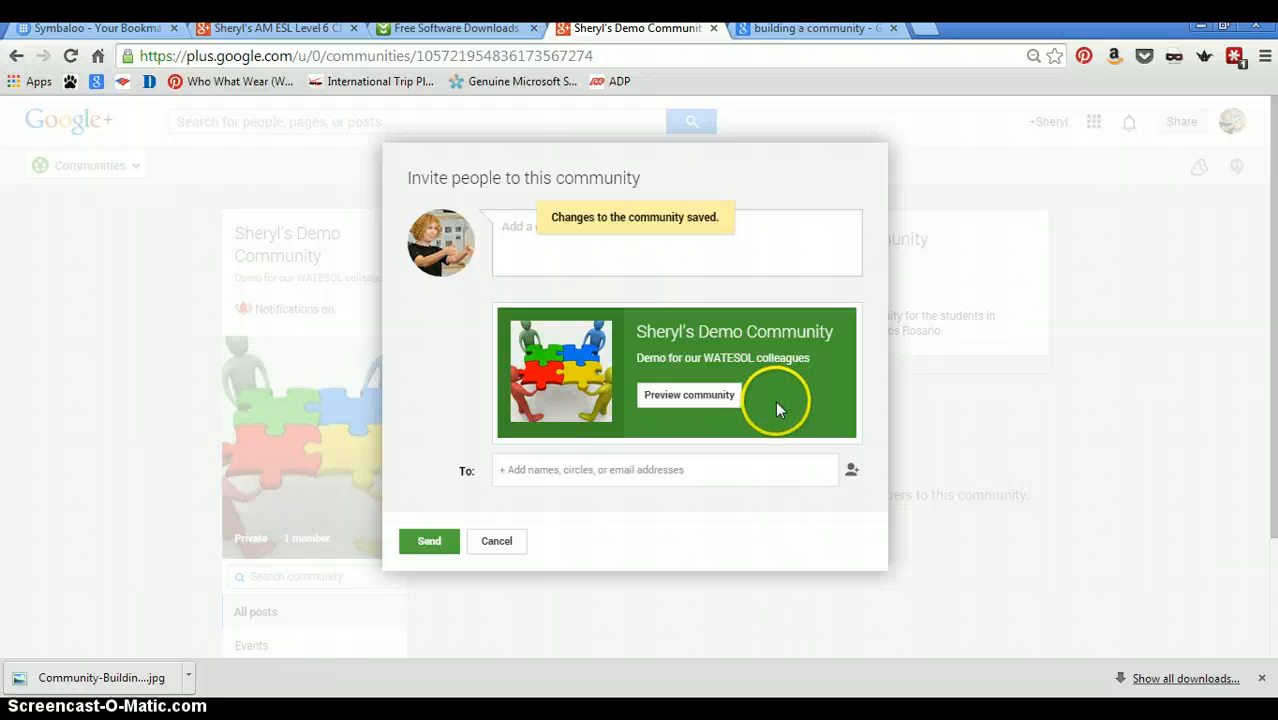
Look up "com" among the invitation recipients, add the first suggested contact from the Friends circle and send the community invitation.
left_click(514, 470)
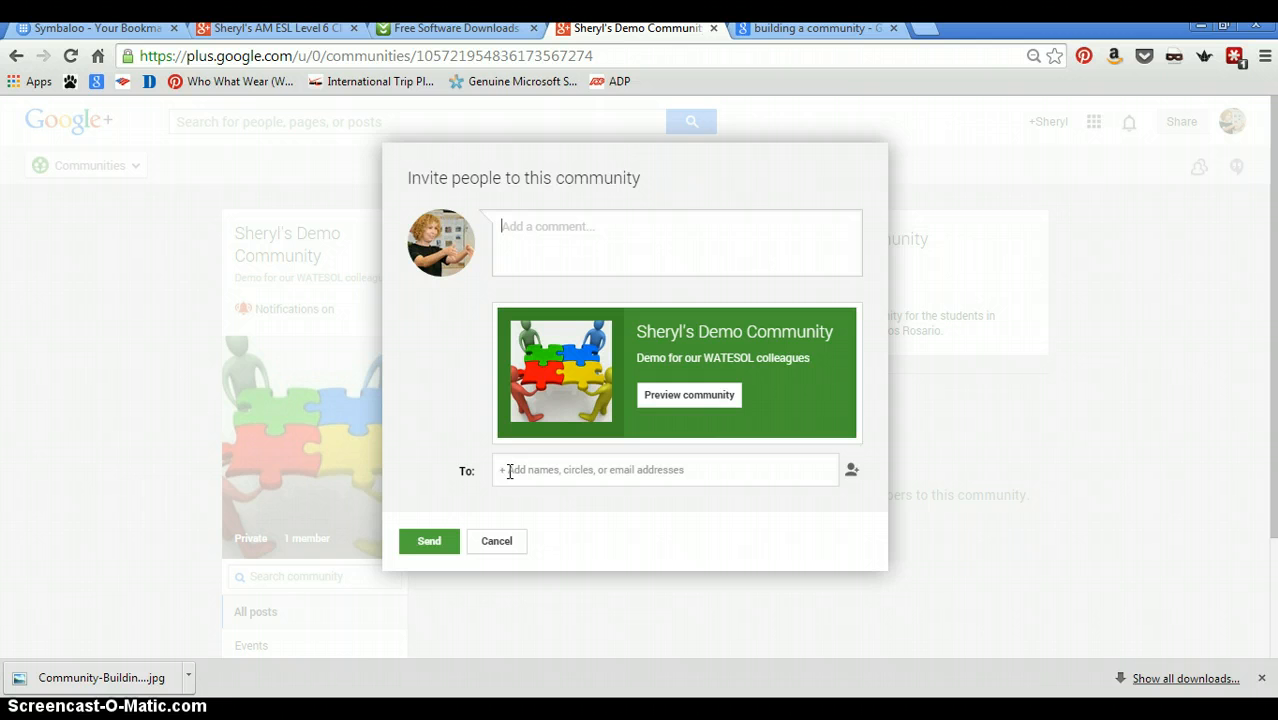
left_click(509, 471)
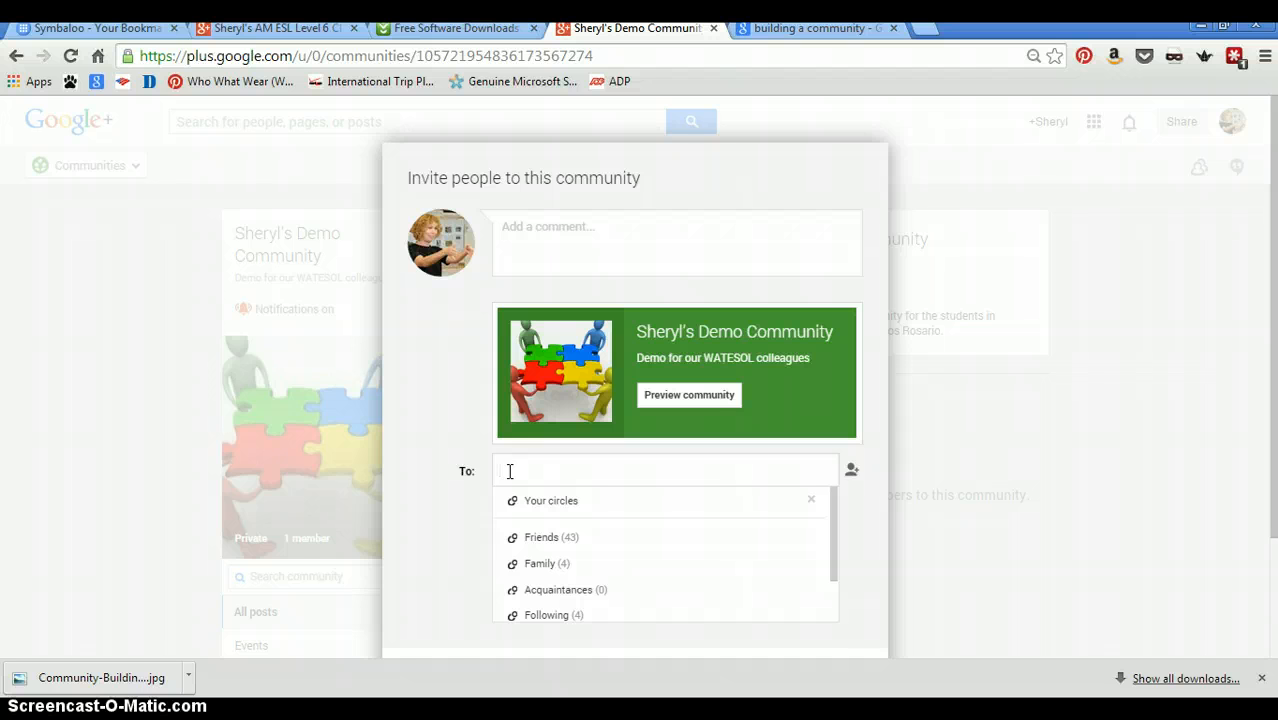
left_click(509, 470)
type("com")
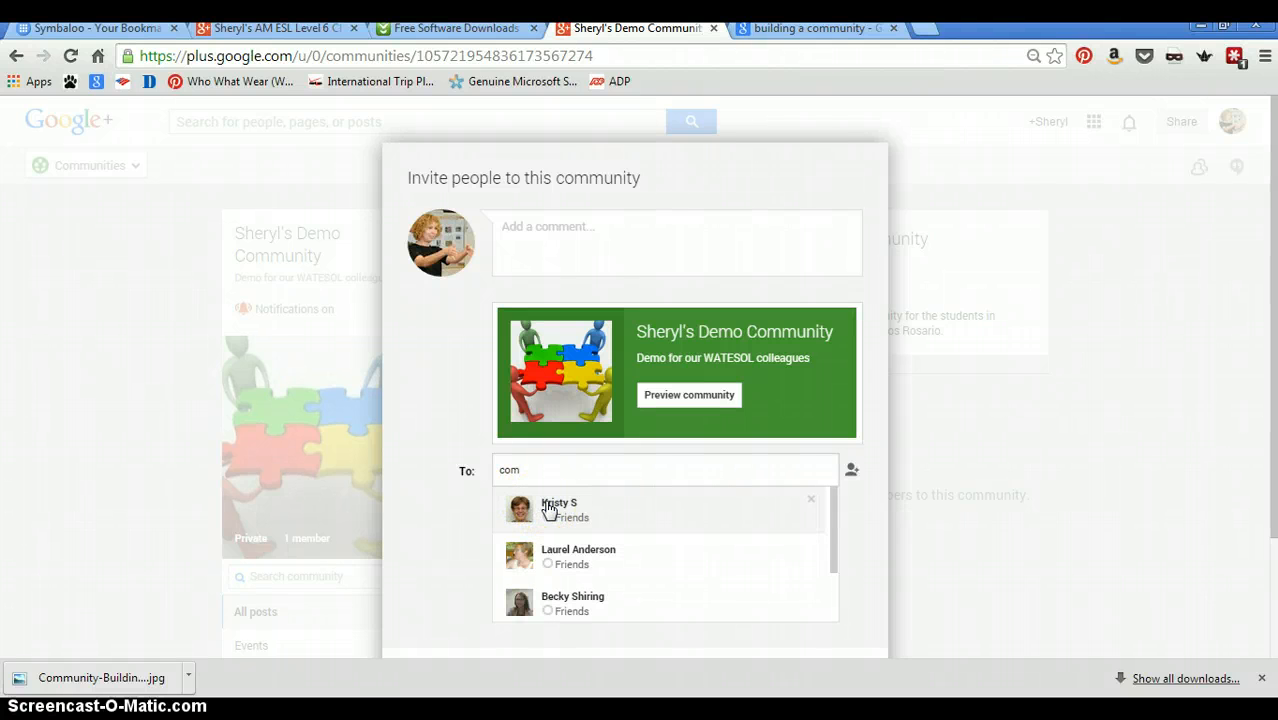
left_click(548, 509)
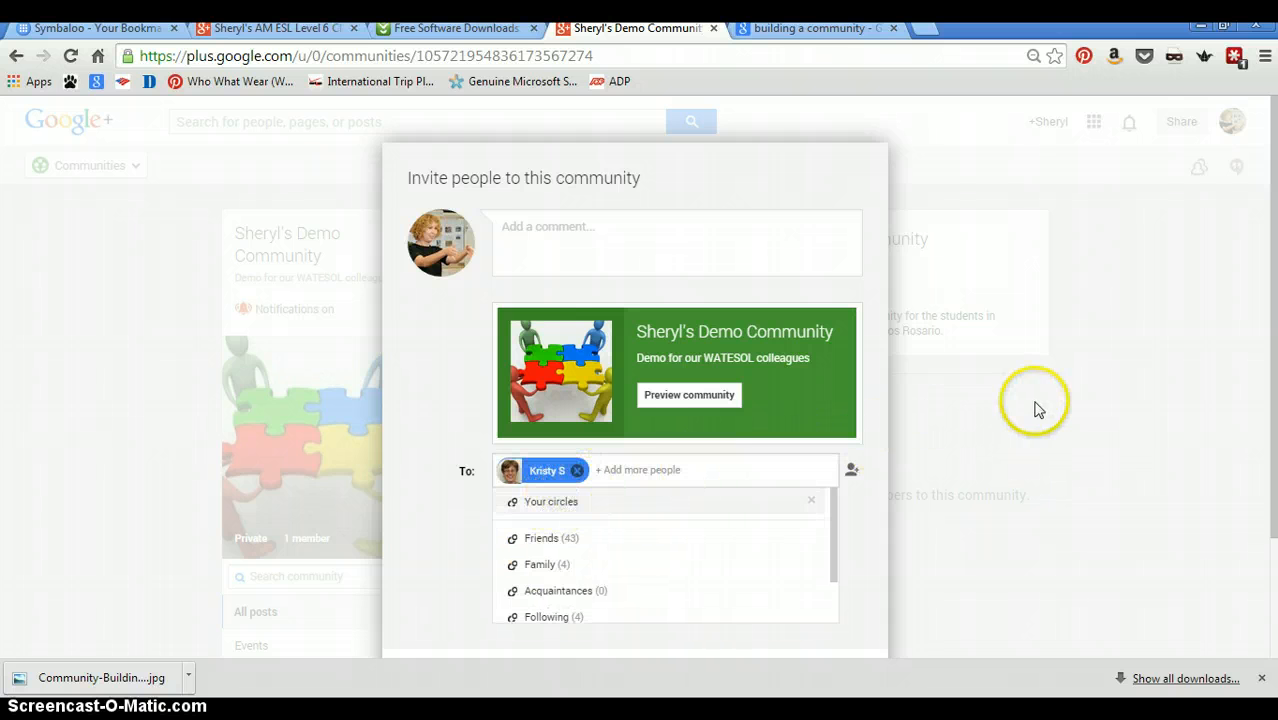
left_click_drag(1272, 294, 1271, 369)
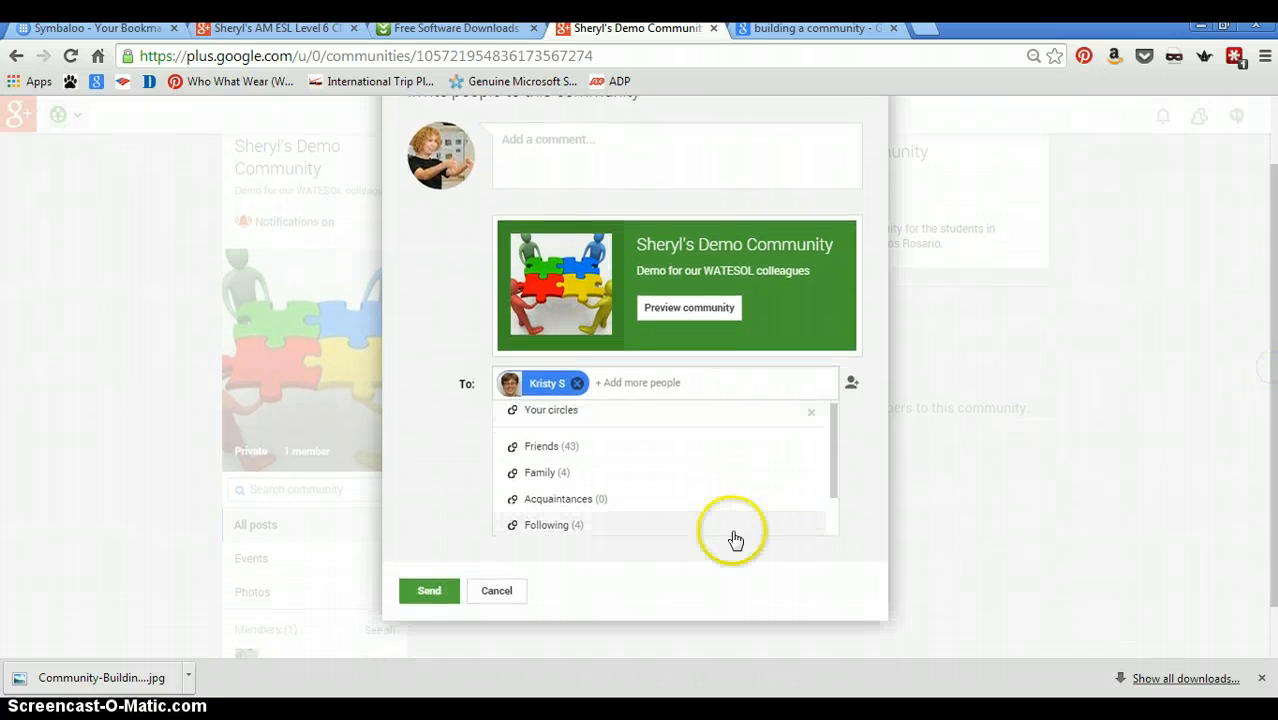
left_click(423, 592)
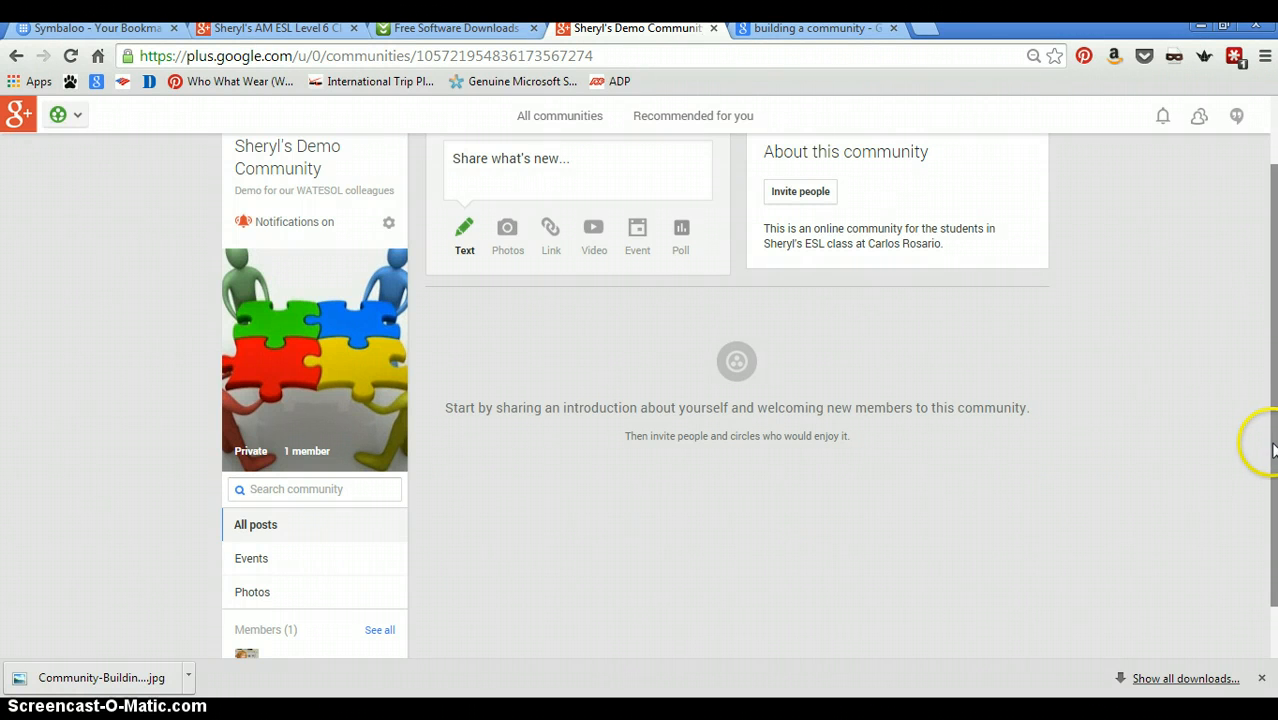
Start a new community post reading "Tomorrow's homework is page 10 in your Workbook.".
left_click_drag(1272, 450, 1260, 348)
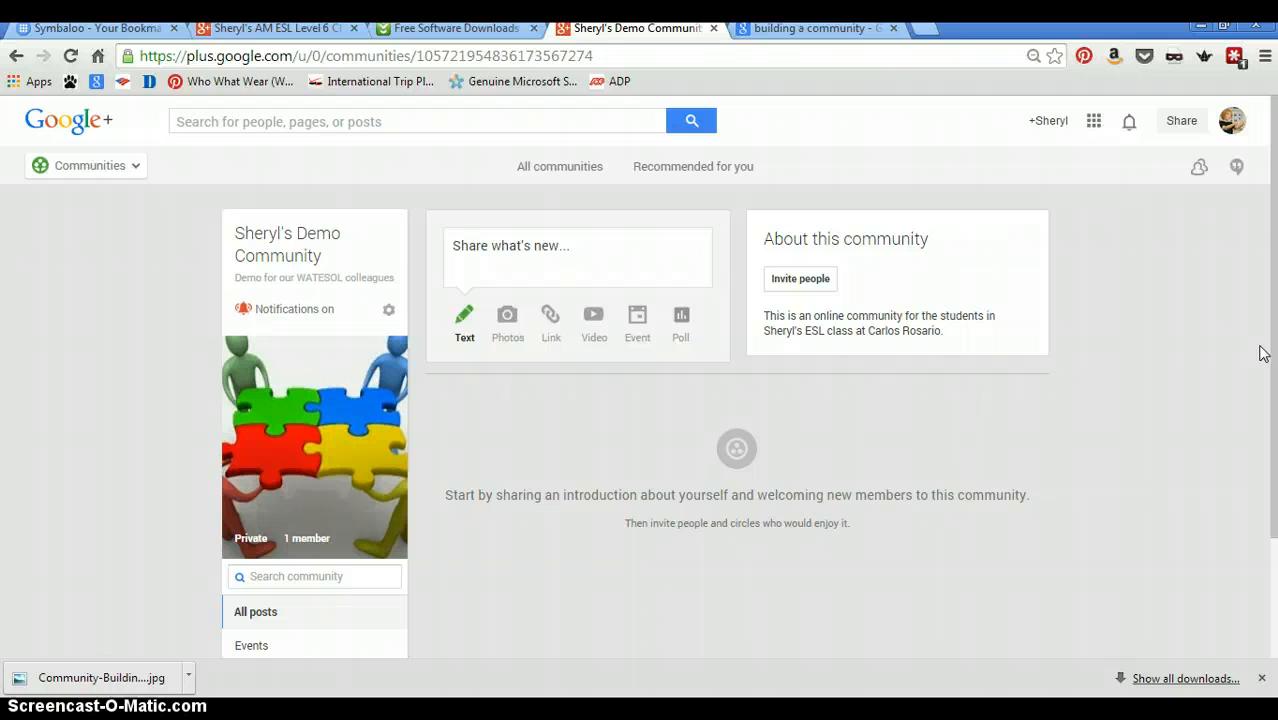
left_click(490, 248)
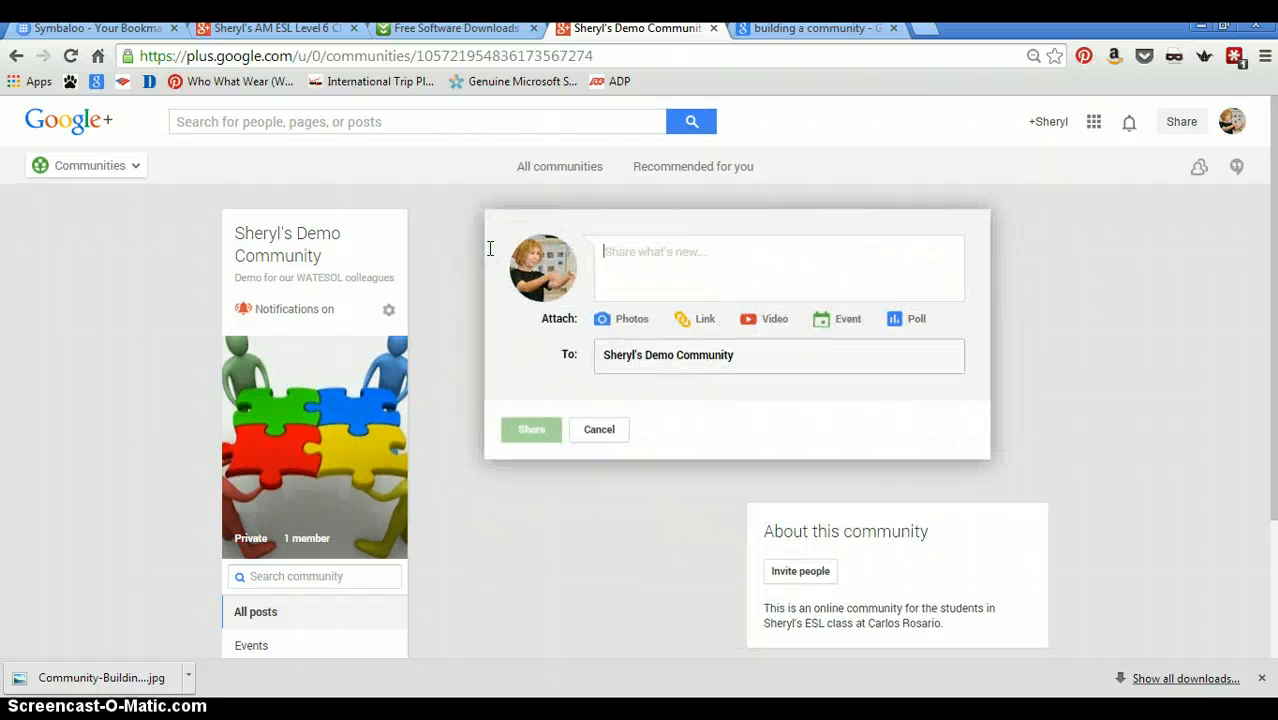
type("Tomor")
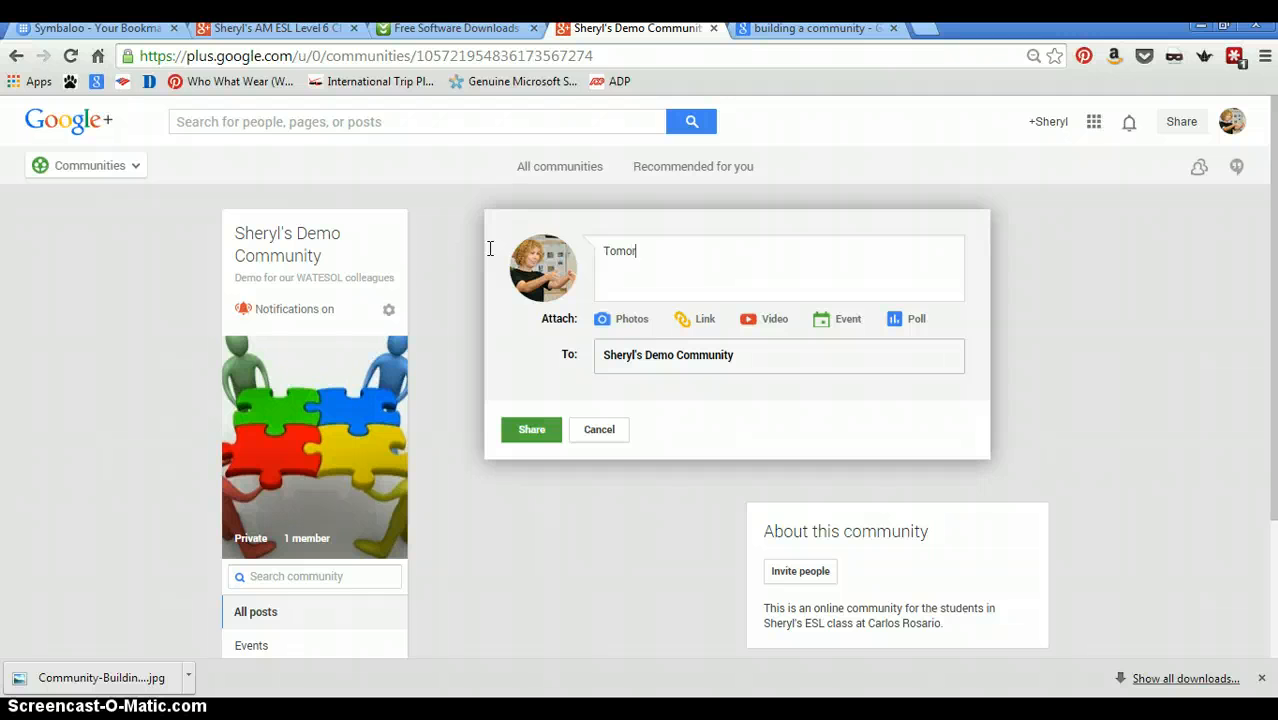
type("row's homework is page 10")
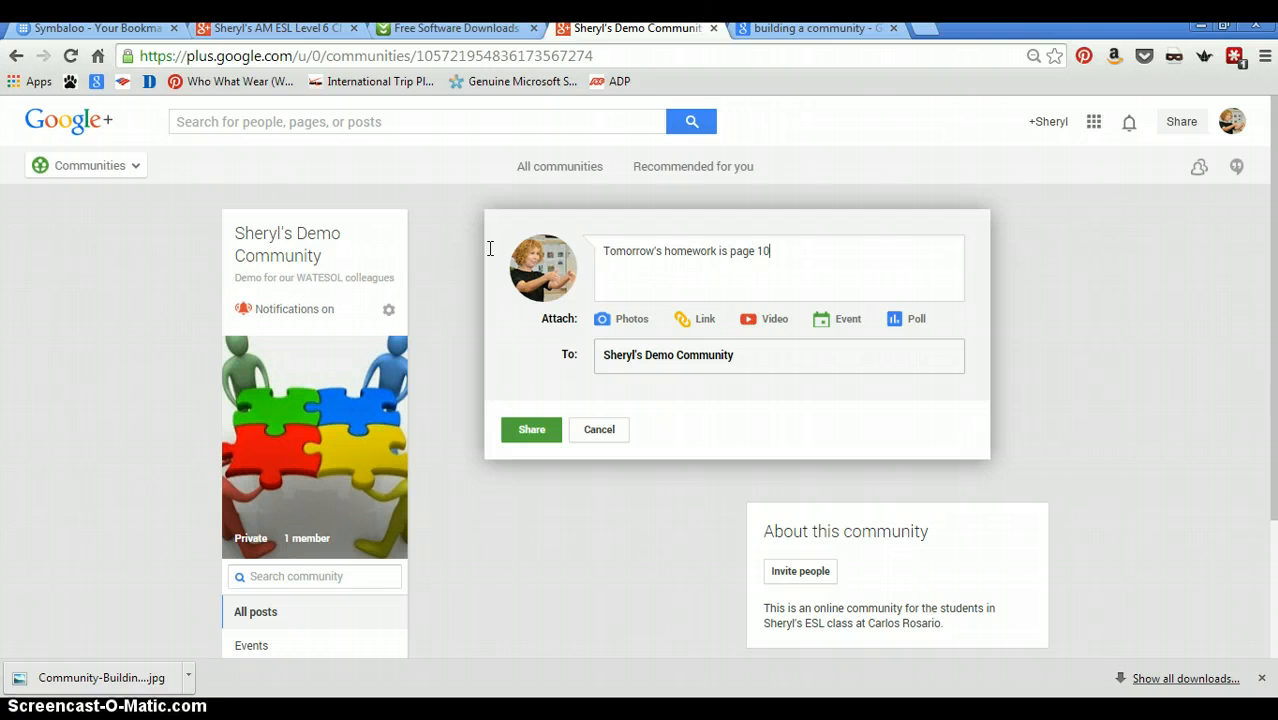
type(" in your Workbook.")
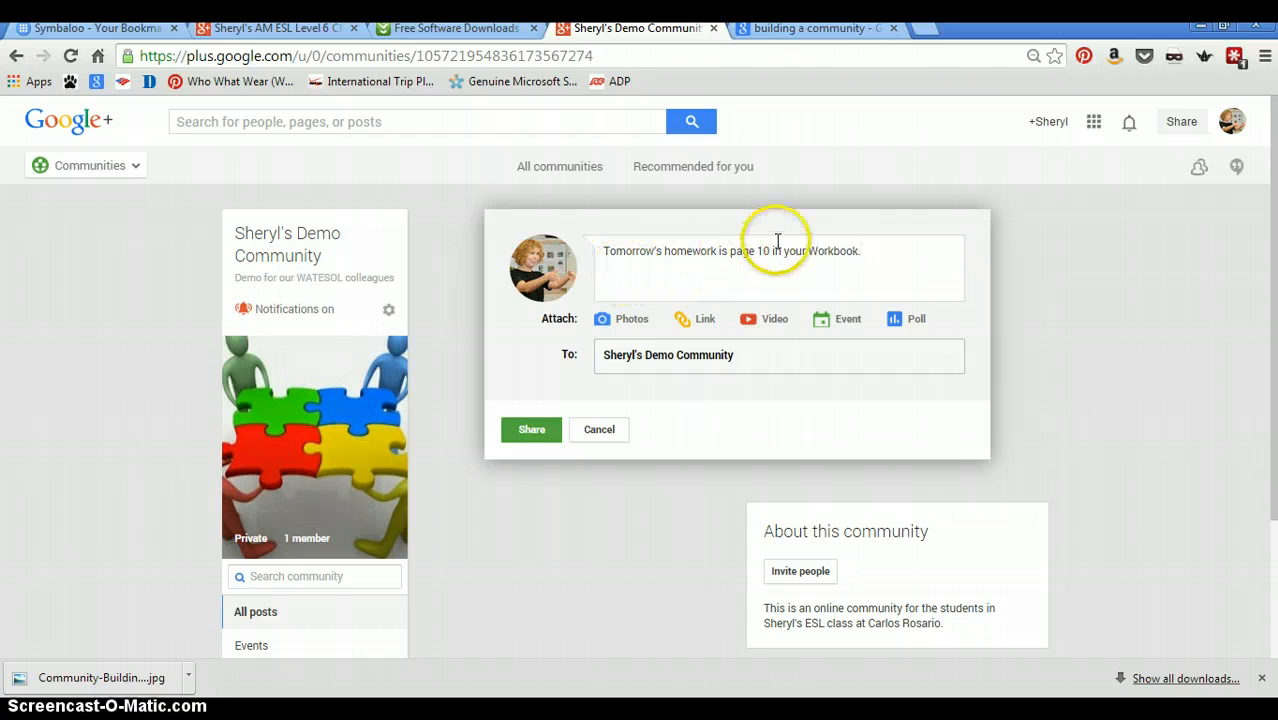
left_click(701, 294)
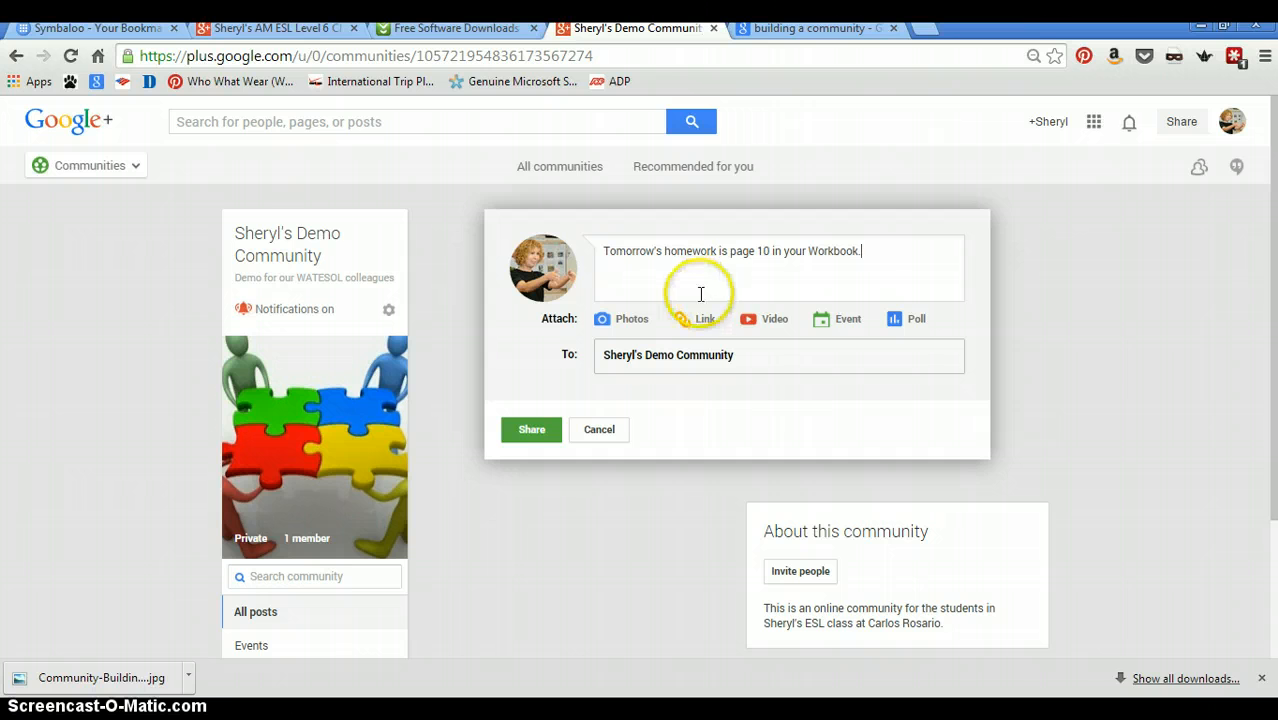
Attach the cartoon image of a boy in school taking a test from the Pictures library to the homework post.
left_click(632, 320)
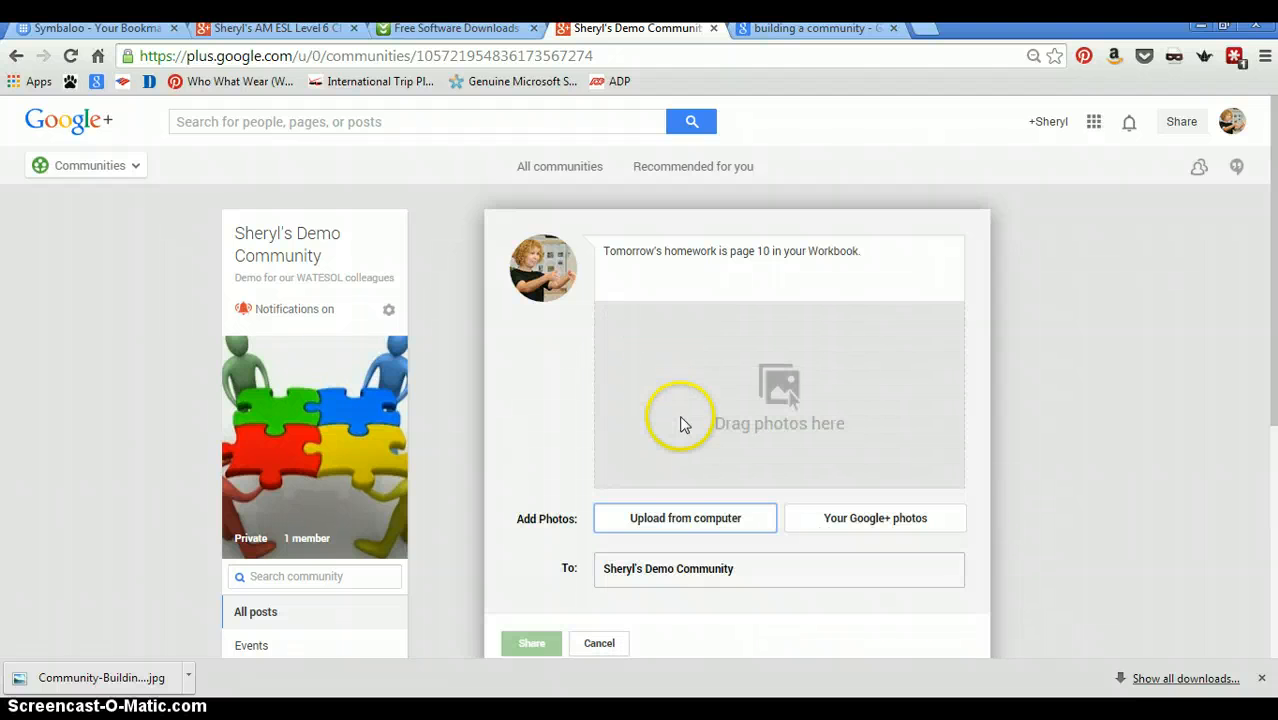
left_click(670, 519)
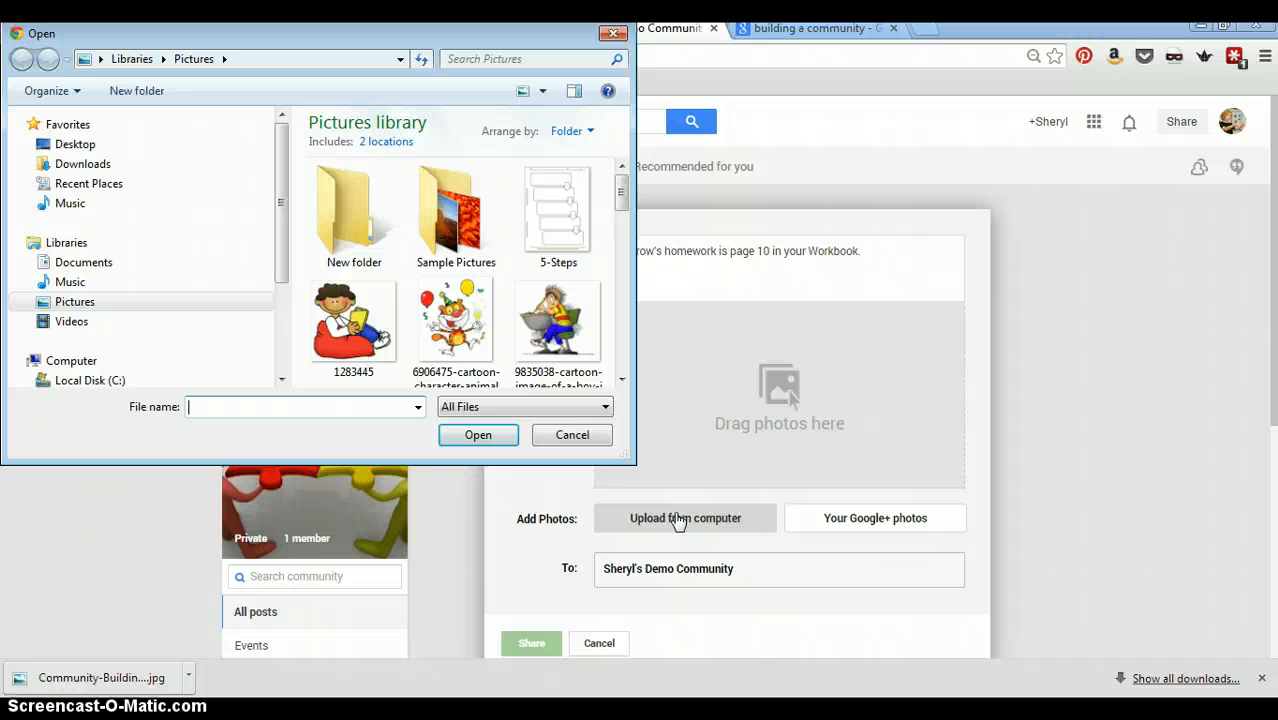
left_click(620, 378)
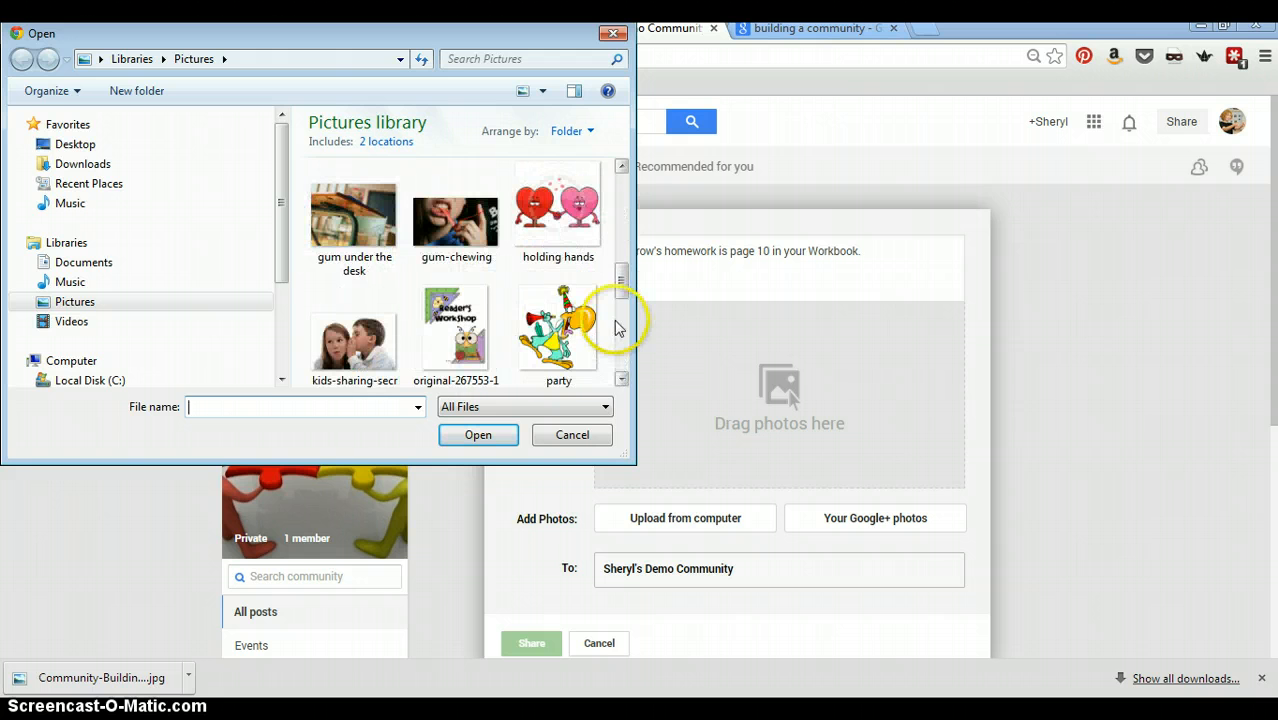
left_click(621, 167)
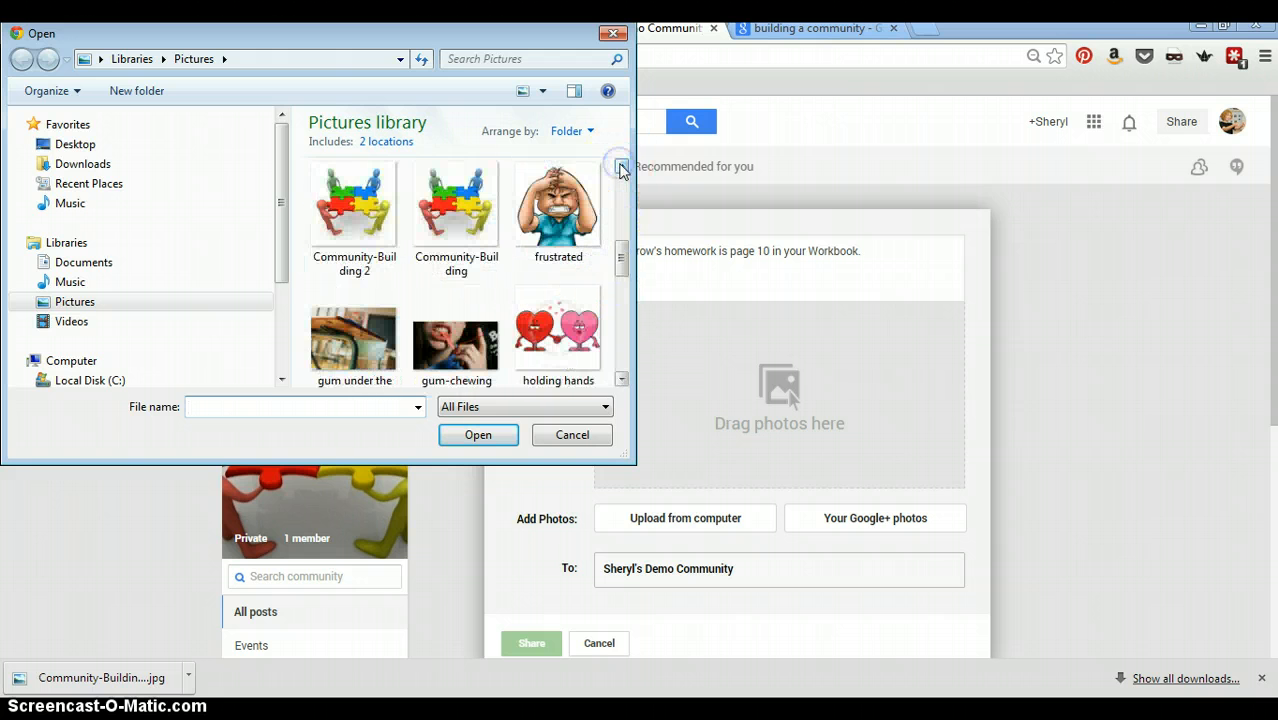
left_click(621, 167)
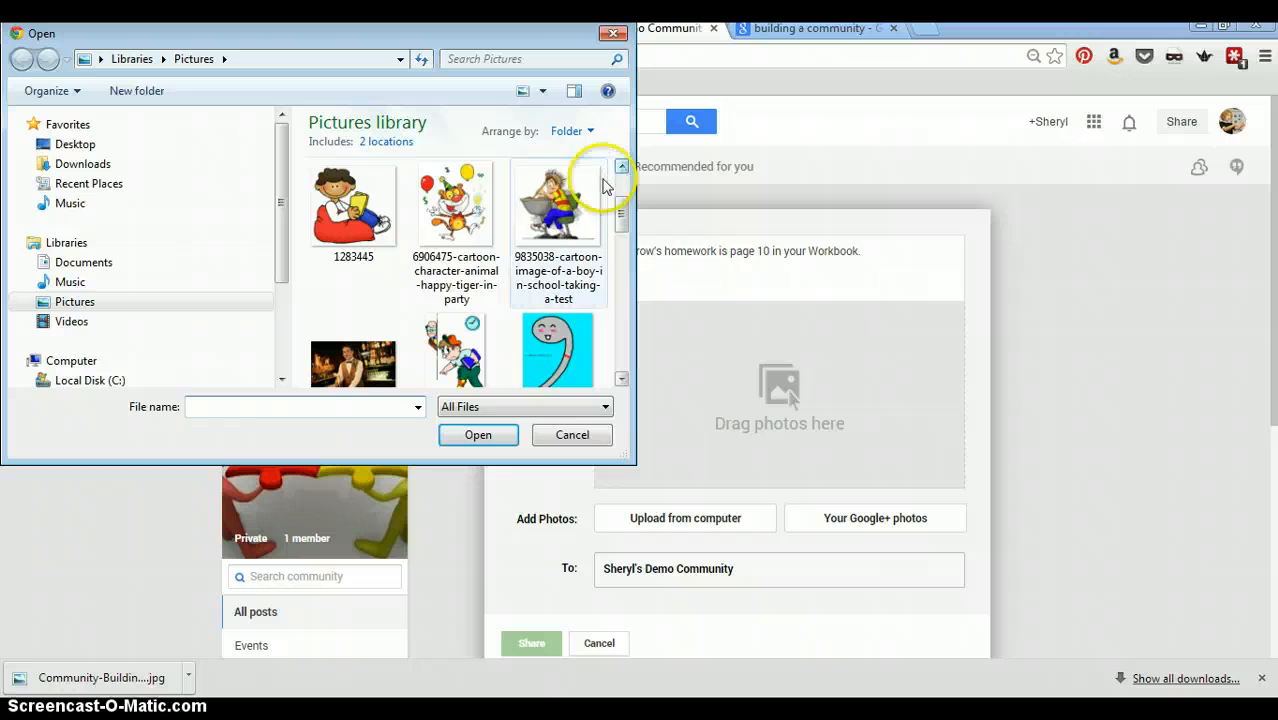
left_click(560, 210)
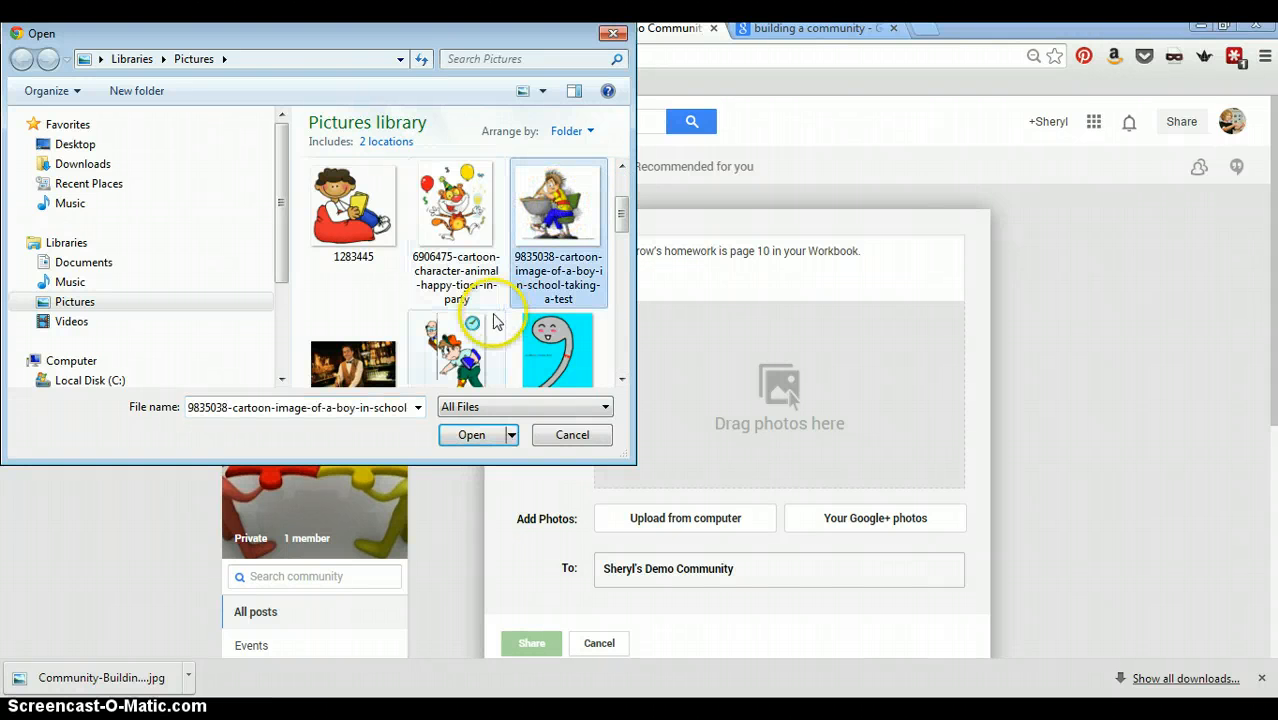
left_click(470, 435)
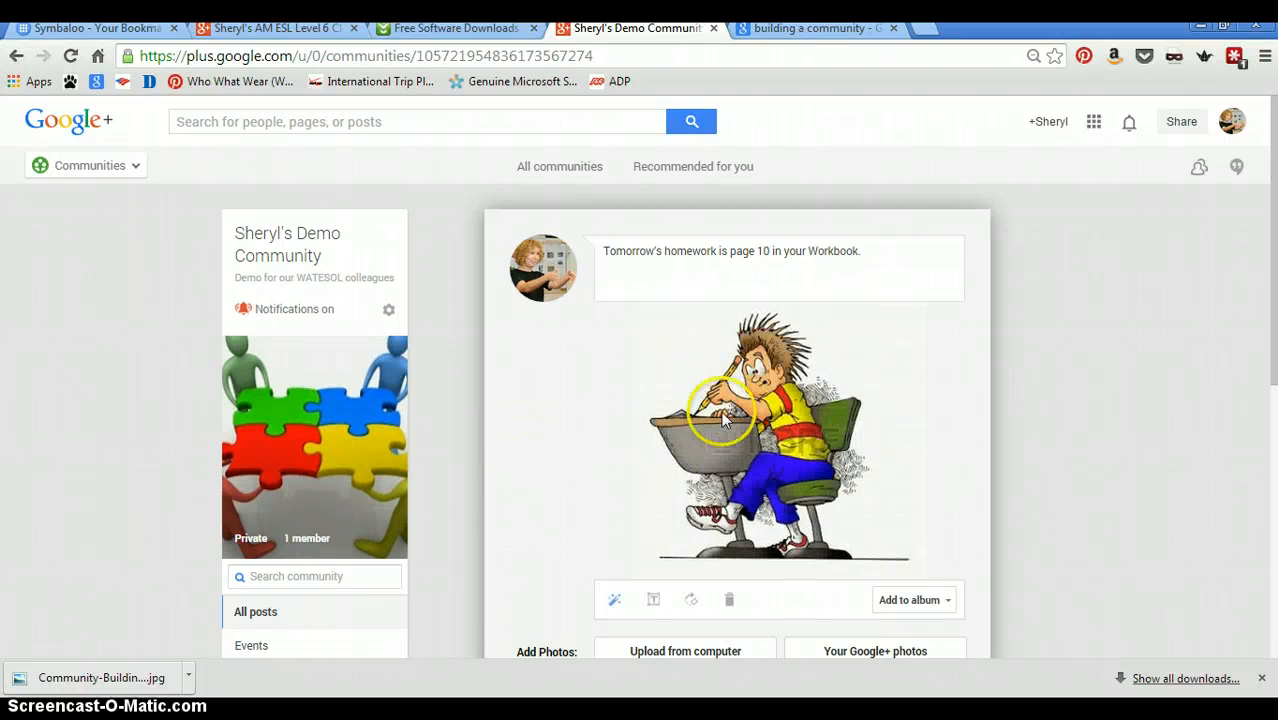
Share the homework post with its picture to the demo community.
left_click_drag(1272, 252, 1270, 305)
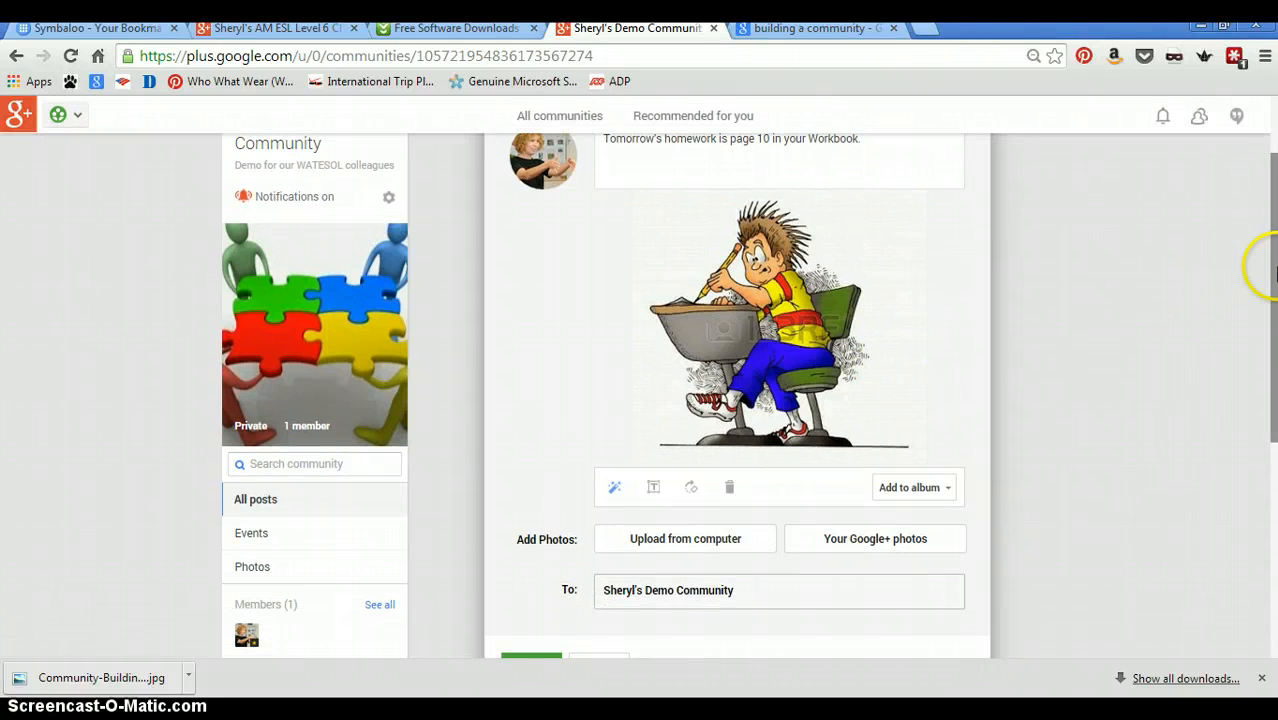
left_click_drag(1270, 265, 1270, 294)
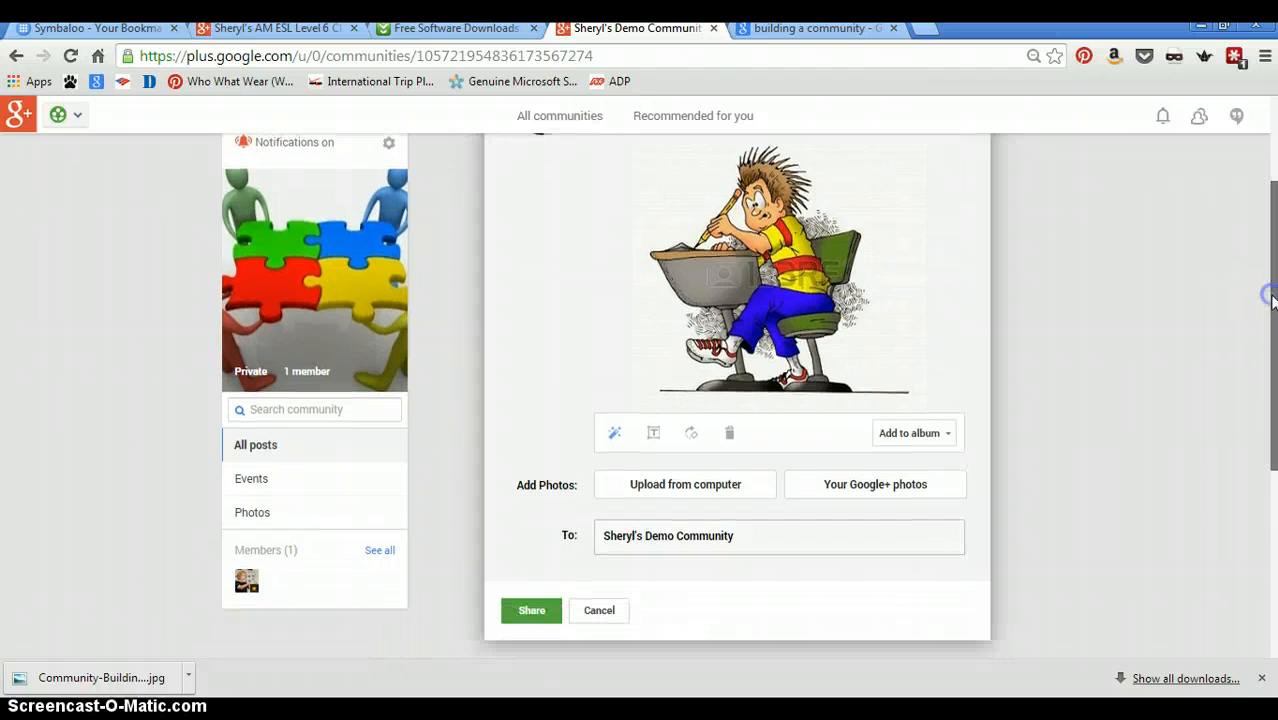
left_click(530, 613)
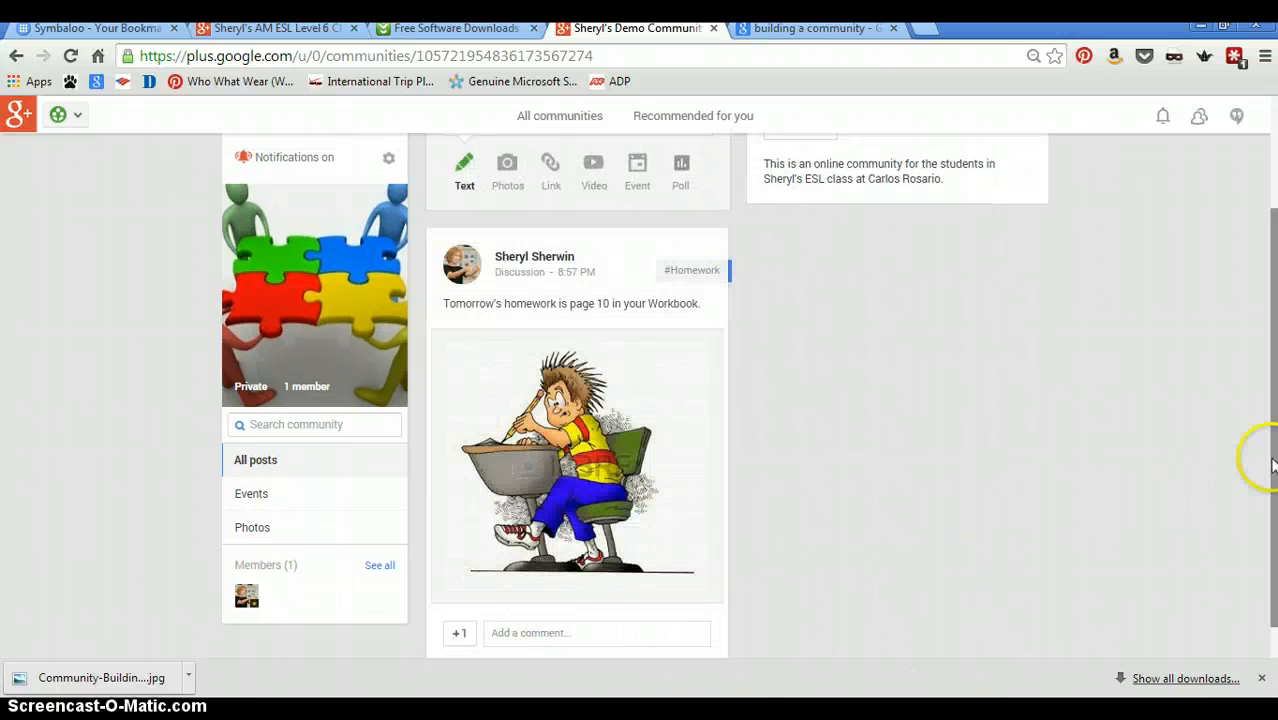
Look over the published homework post and open the community's member list.
left_click_drag(1270, 462, 1272, 372)
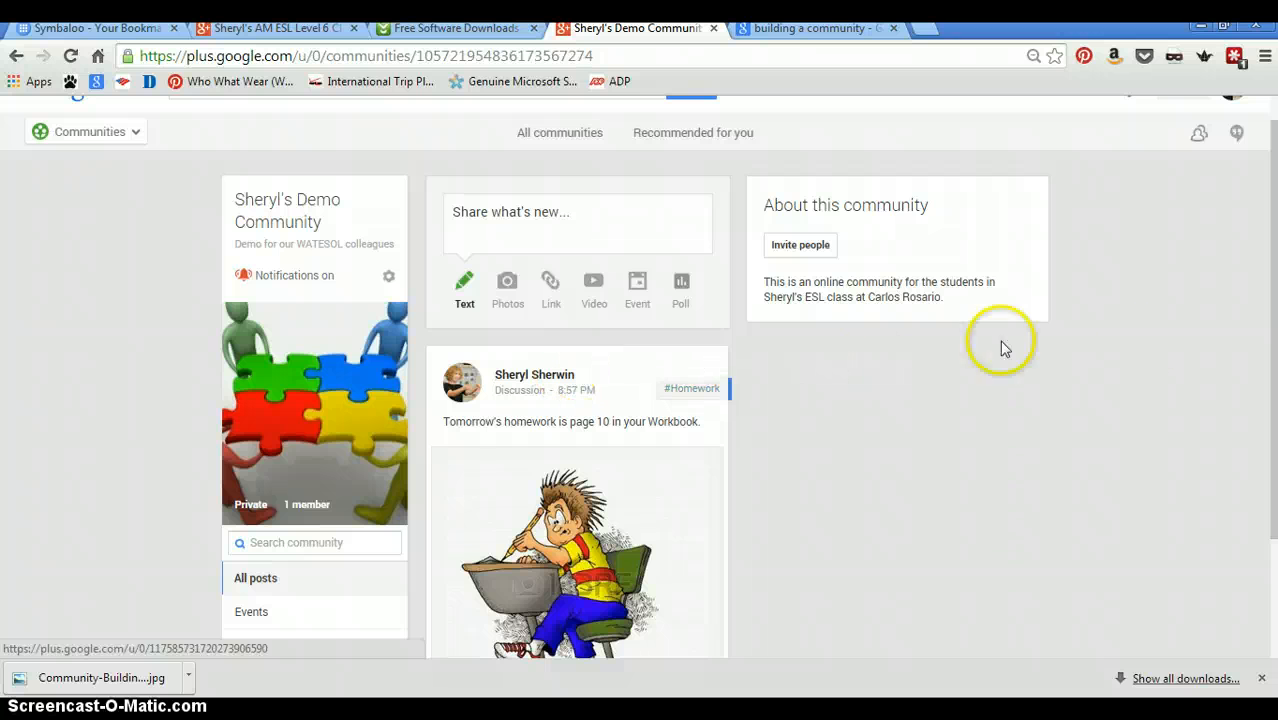
left_click_drag(1276, 400, 1262, 284)
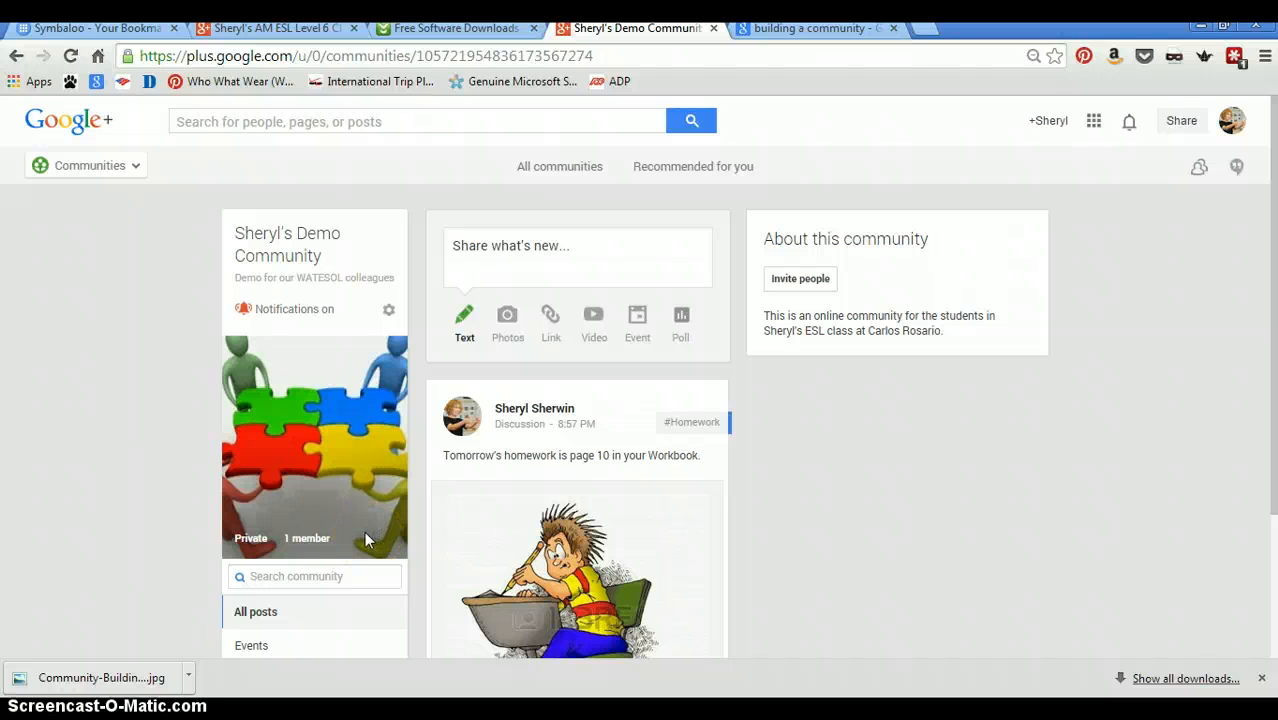
left_click(302, 539)
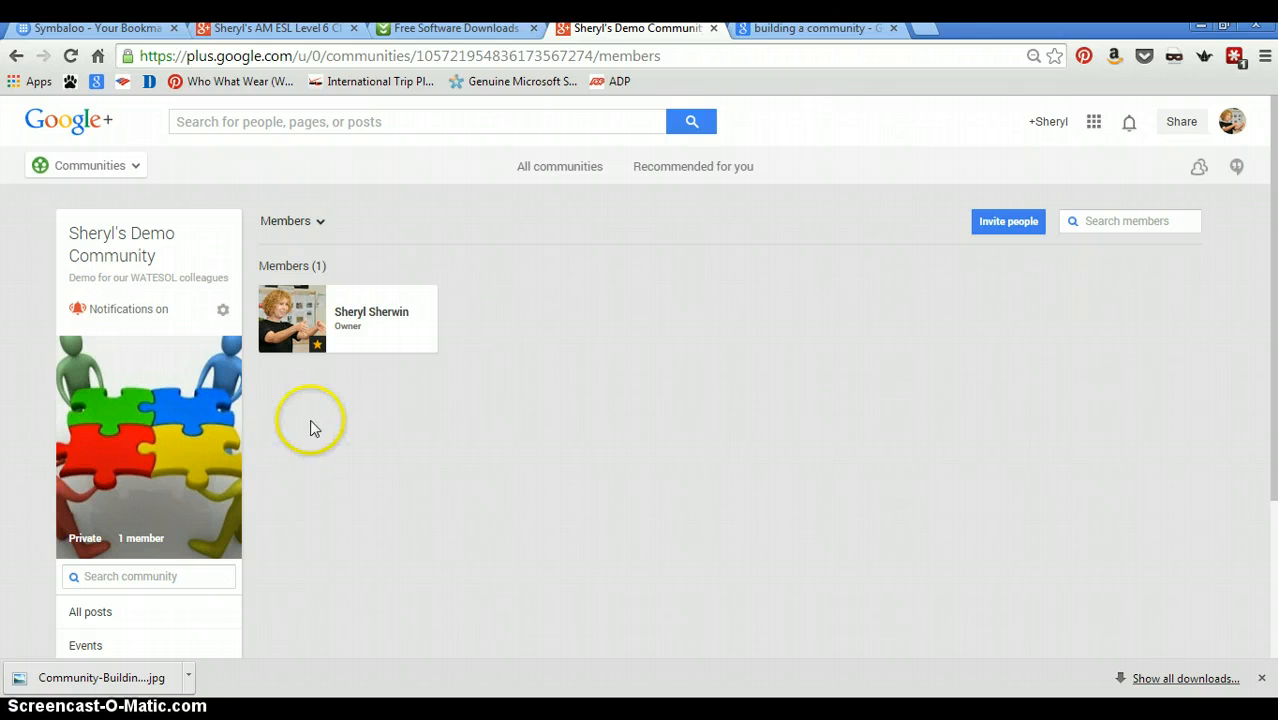
View the community's management options and its edit mode, and return to the community's main page.
left_click(223, 313)
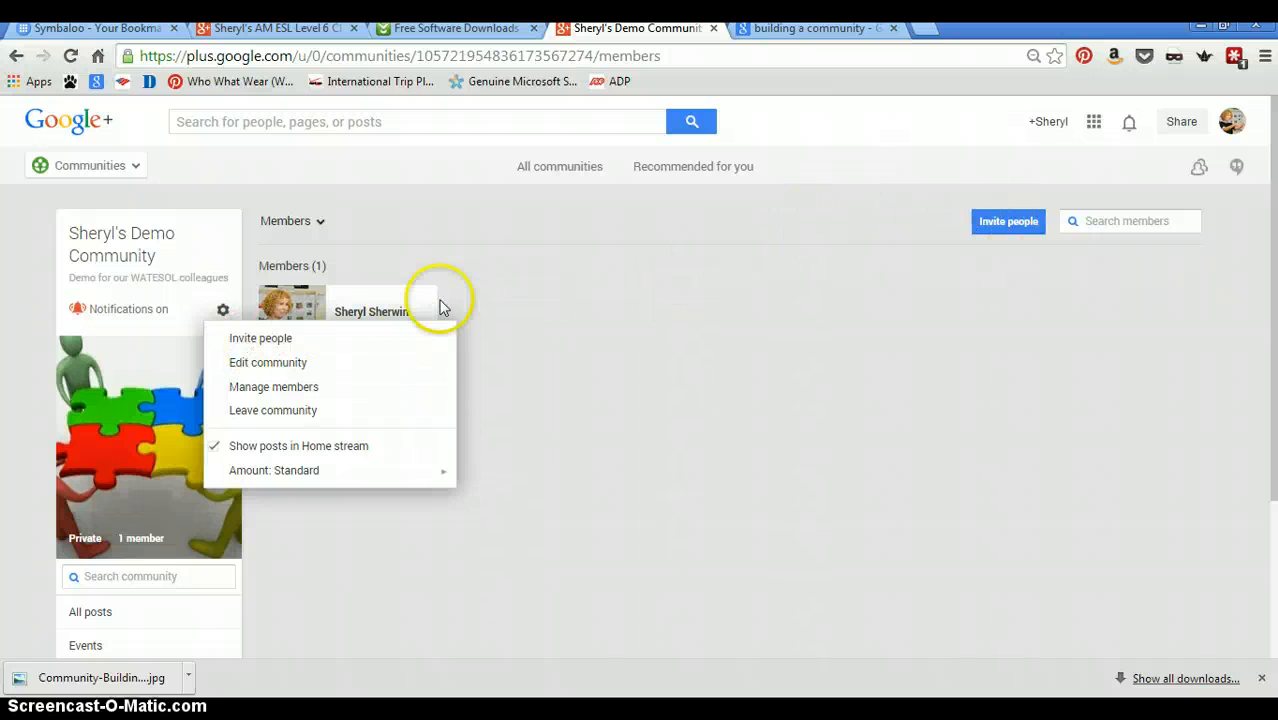
left_click(286, 370)
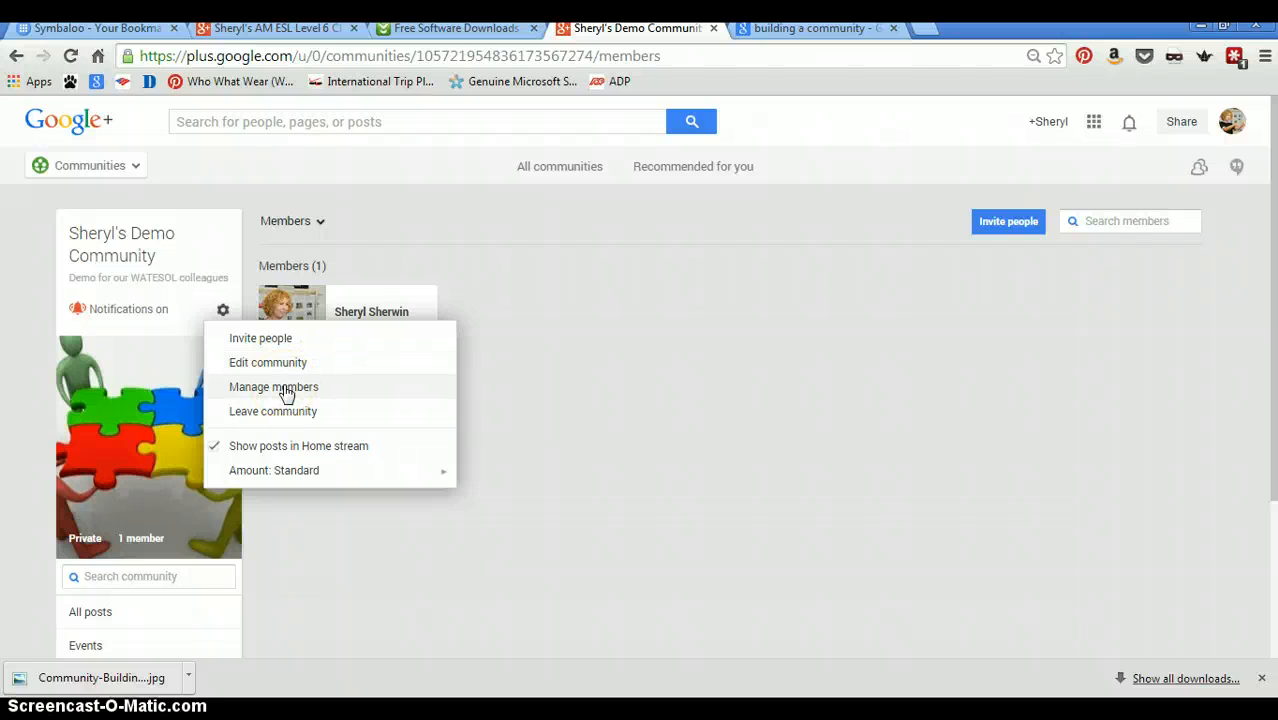
left_click(286, 394)
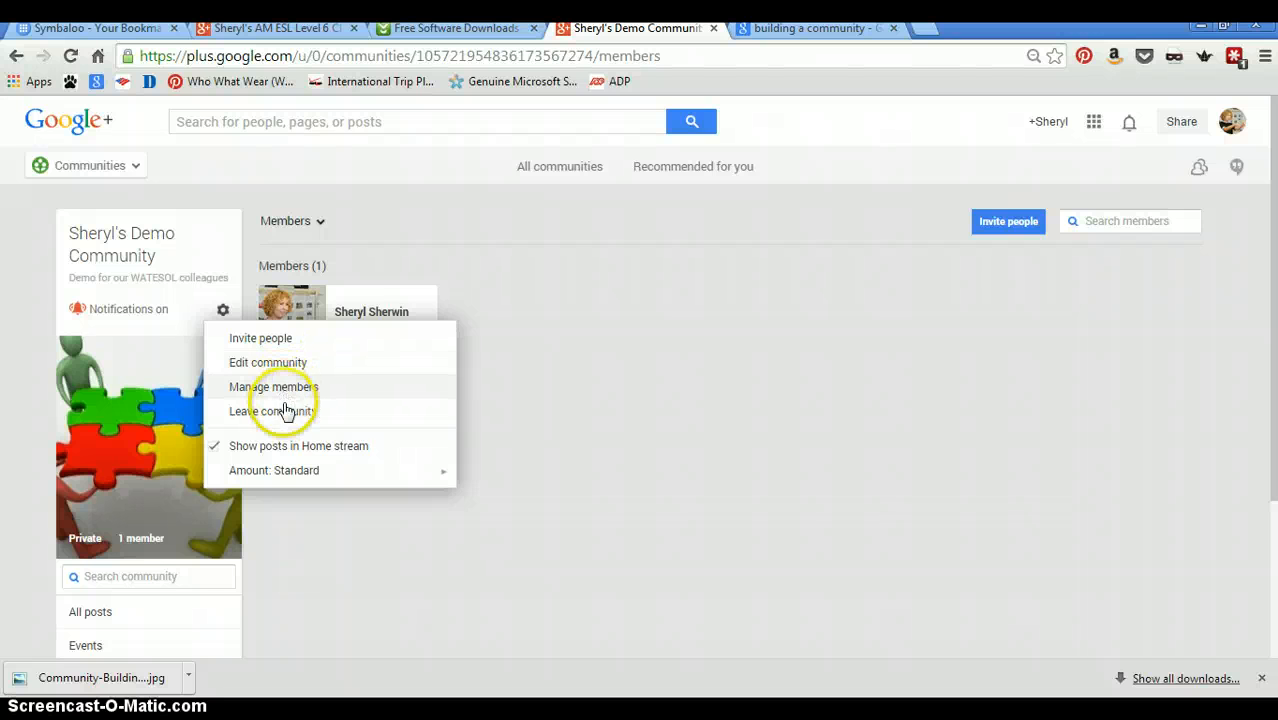
left_click(268, 363)
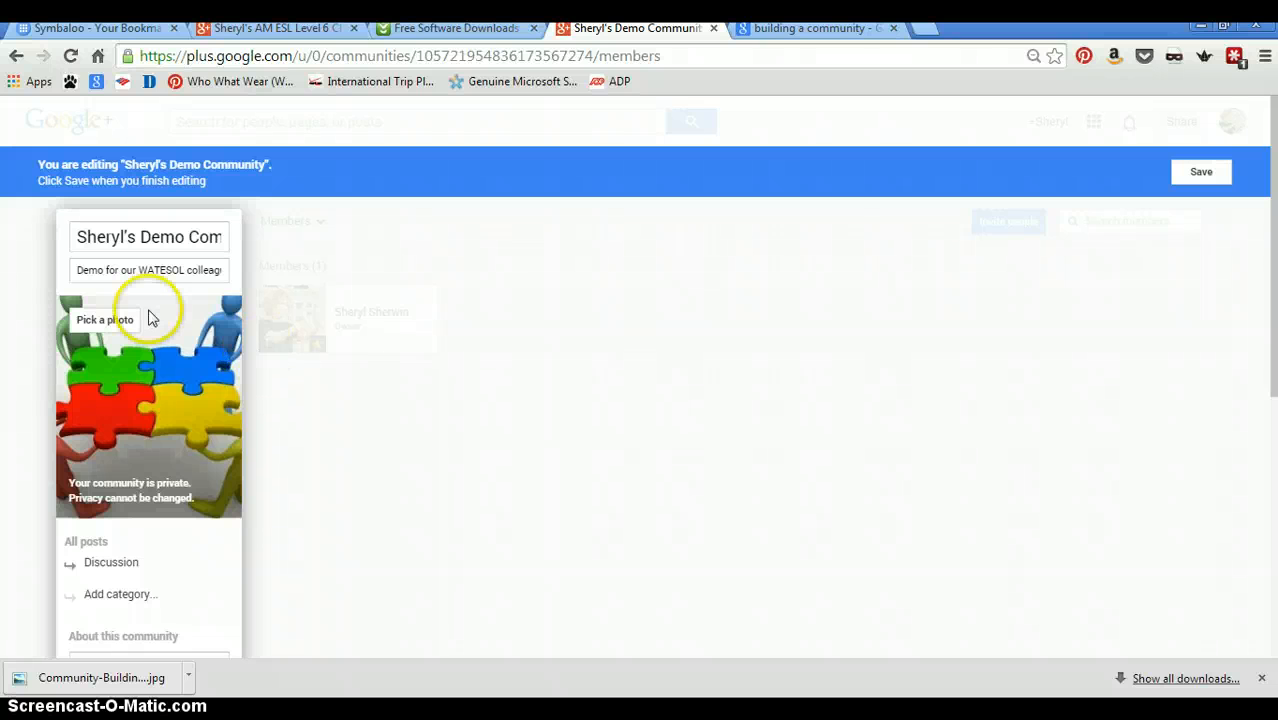
left_click(16, 57)
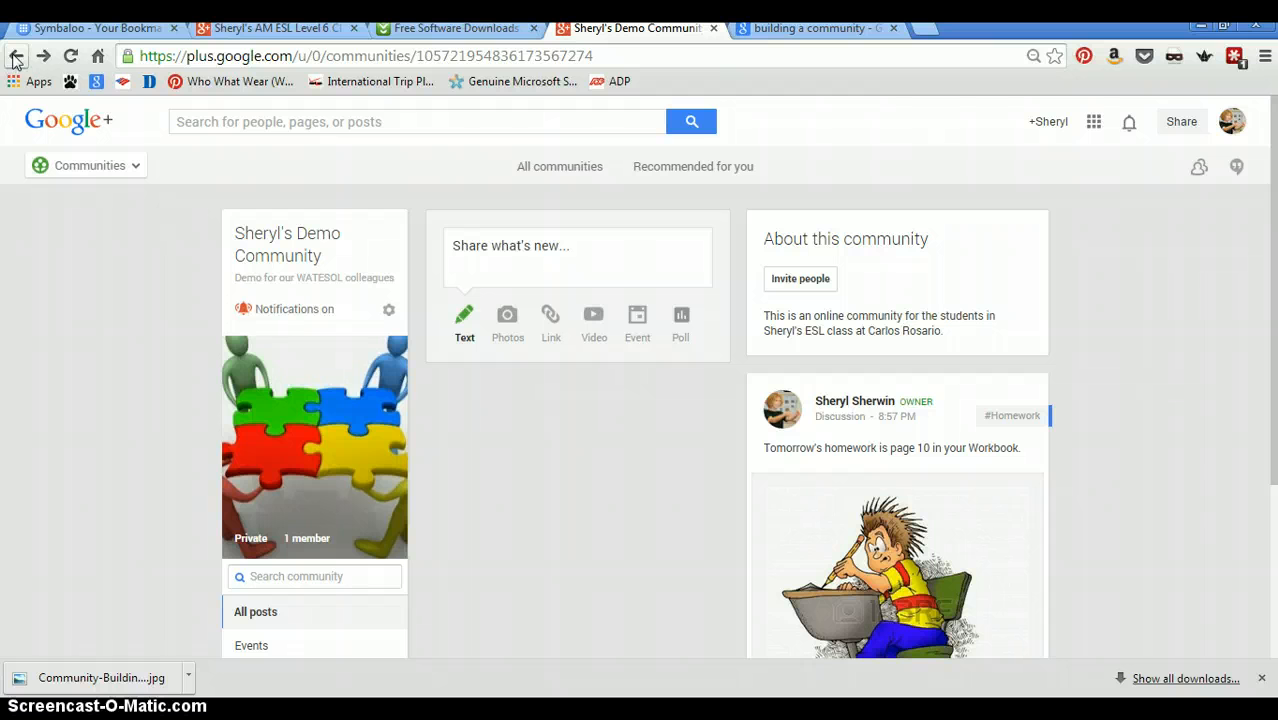